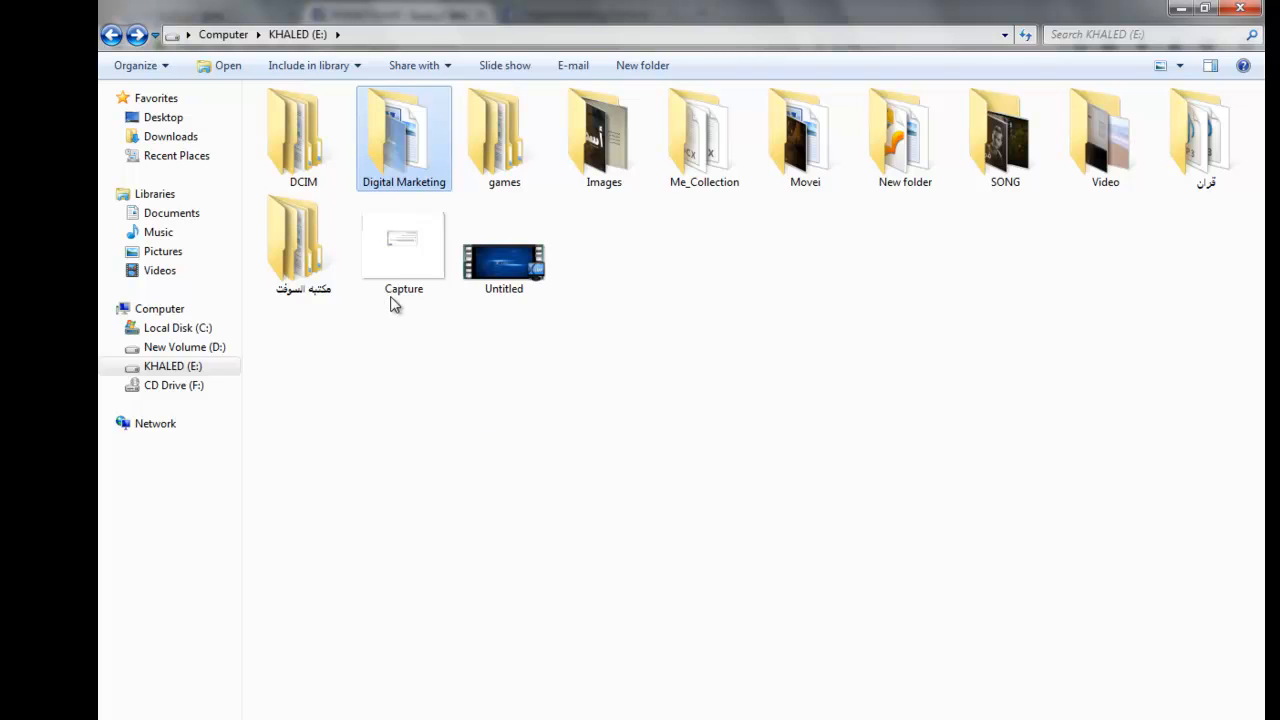
# Open the Capture image on the E: drive and examine the cover video's length and pixel size requirements
pyautogui.click(418, 262)
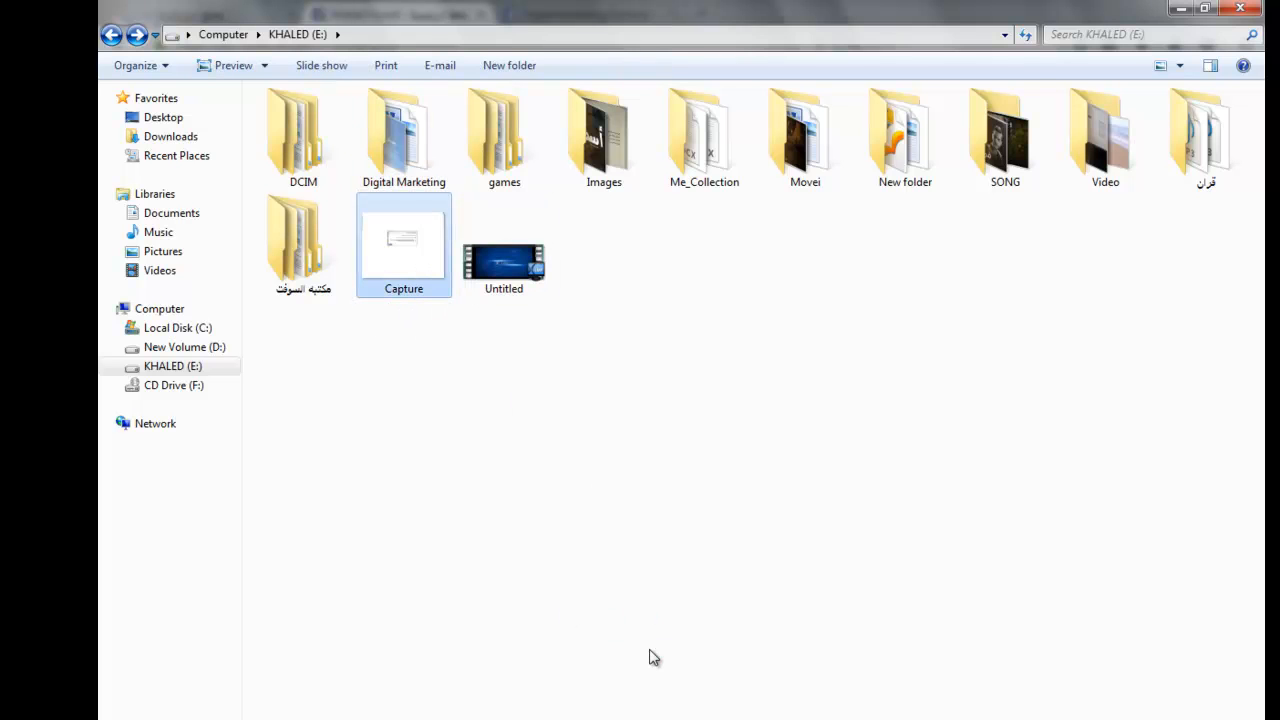
pyautogui.press('Return')
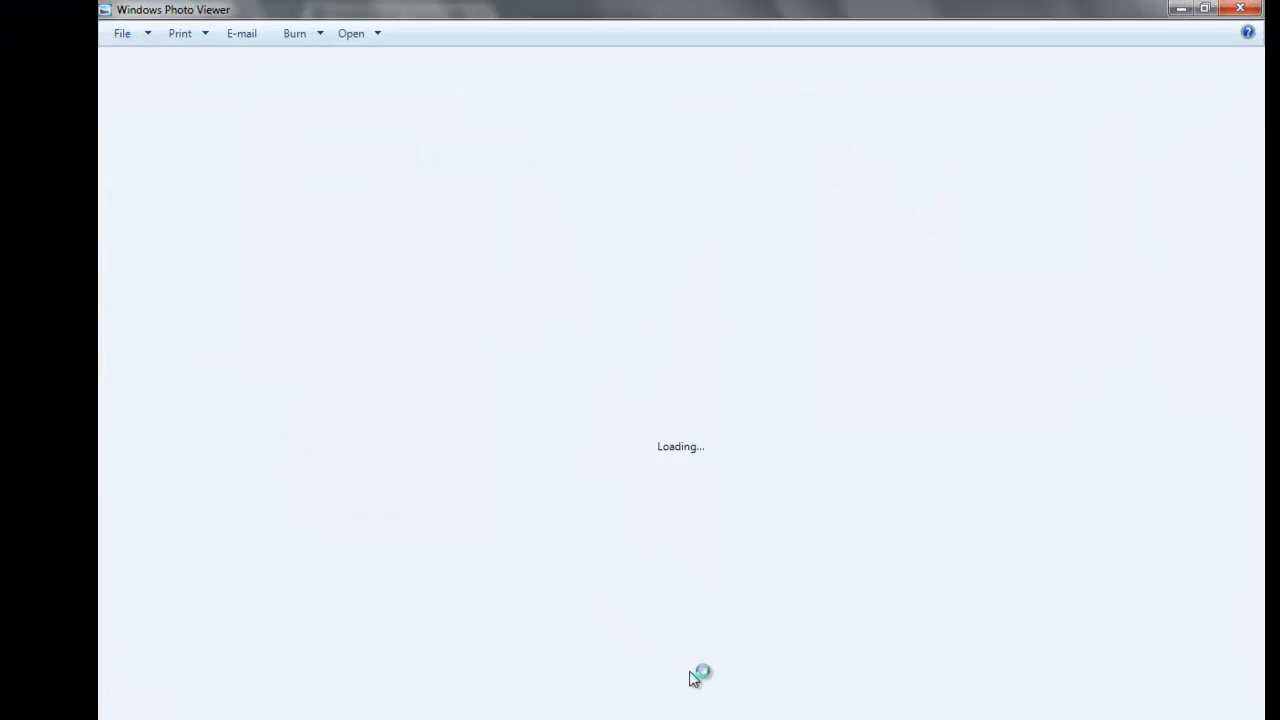
pyautogui.scroll(4, 678, 645)
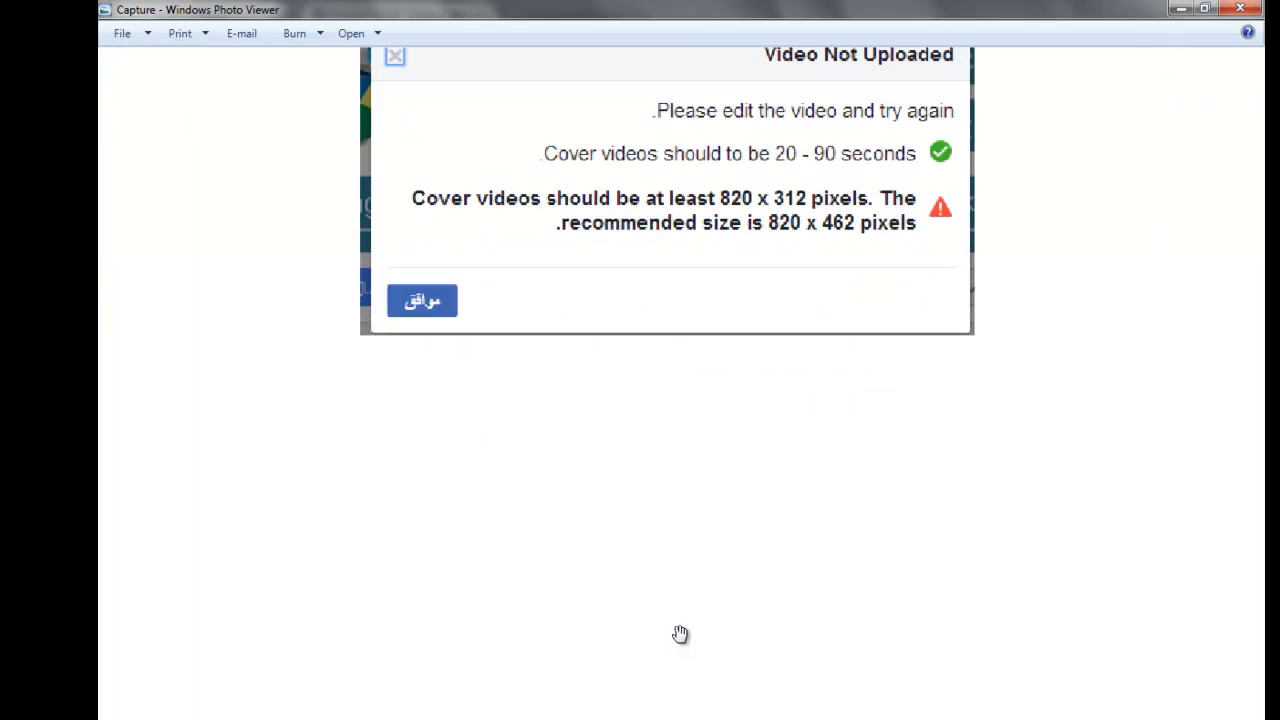
pyautogui.moveTo(754, 478); pyautogui.dragTo(734, 560)
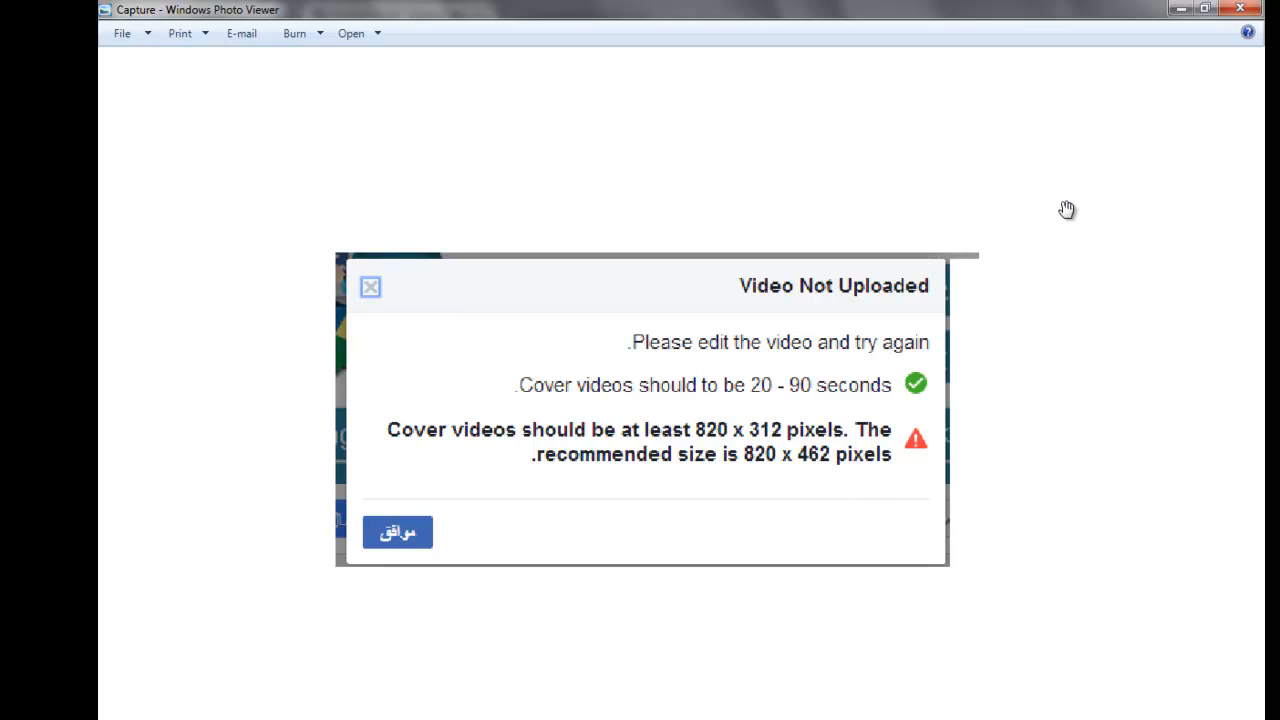
pyautogui.click(1240, 10)
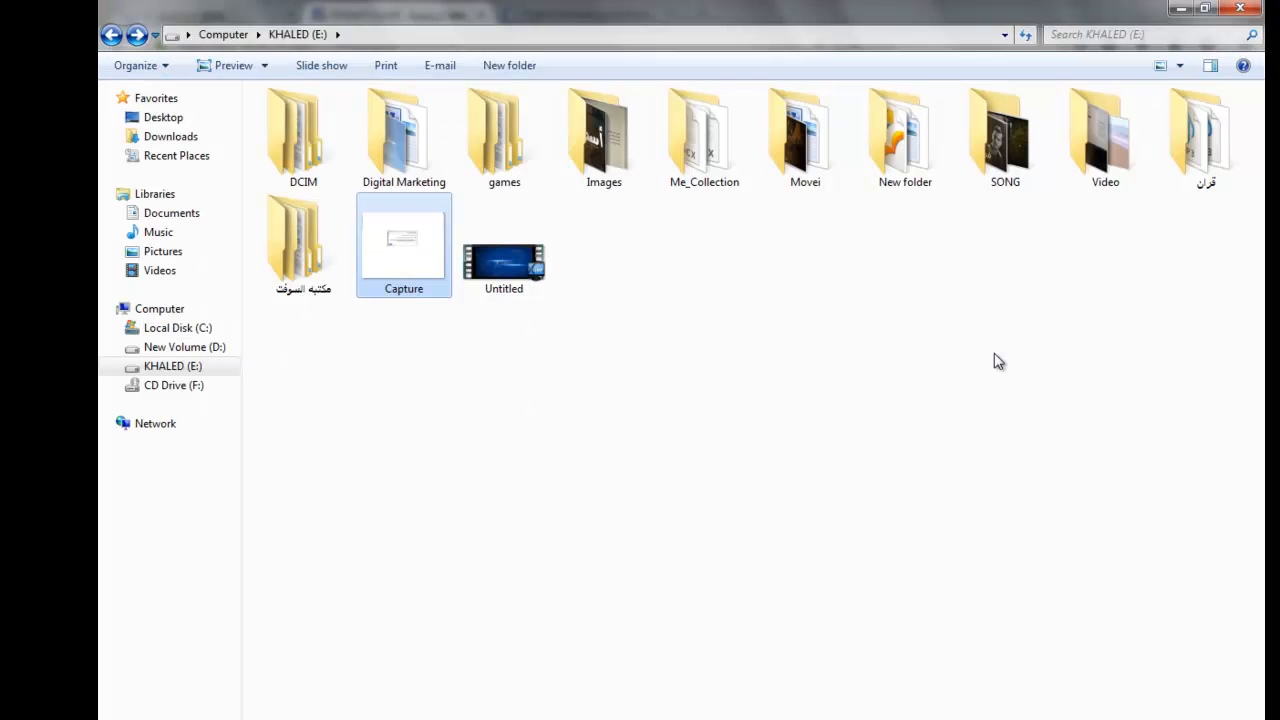
# Switch to Vegas Pro and open the Untitled video from the E: drive in the project
pyautogui.moveTo(461, 719)
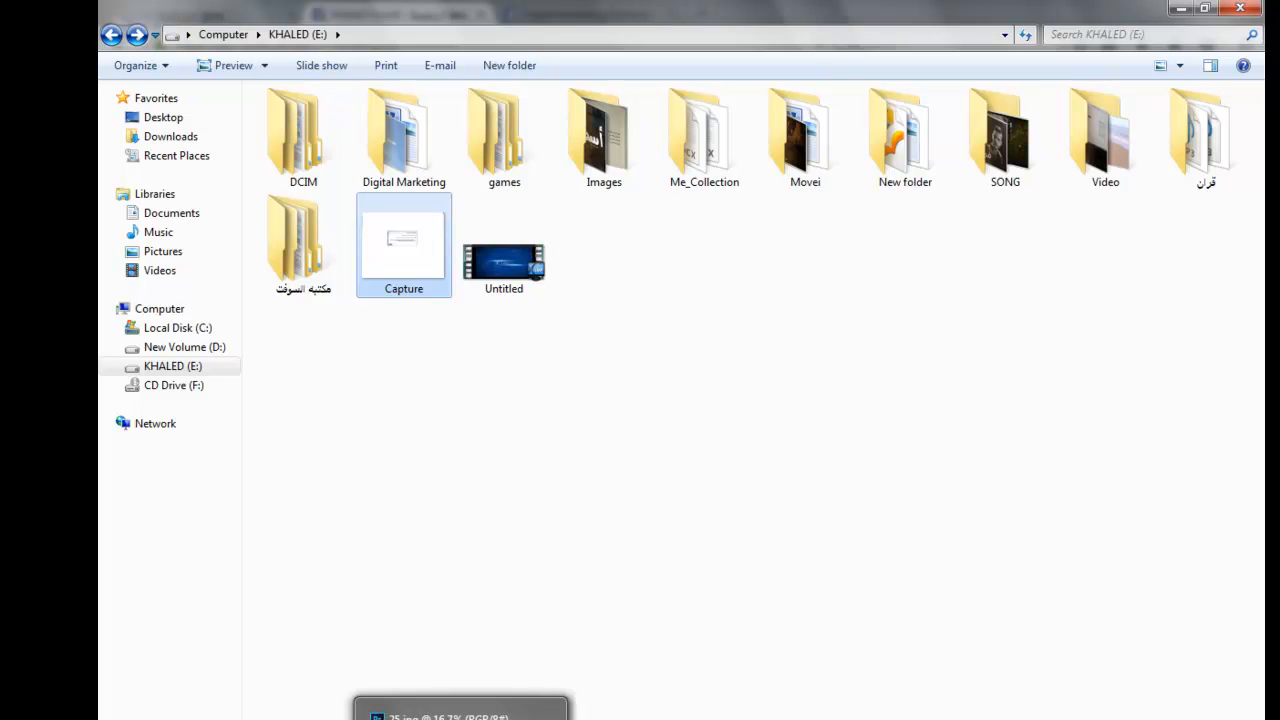
pyautogui.click(1182, 10)
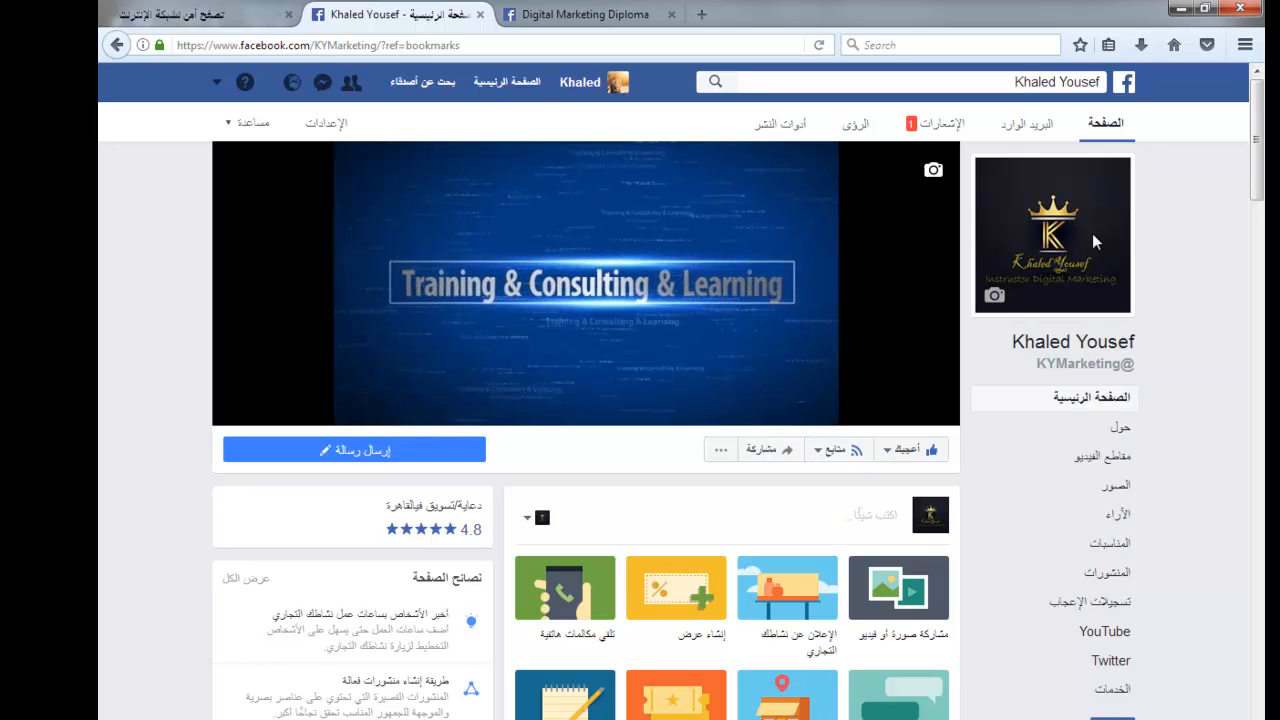
pyautogui.click(1195, 12)
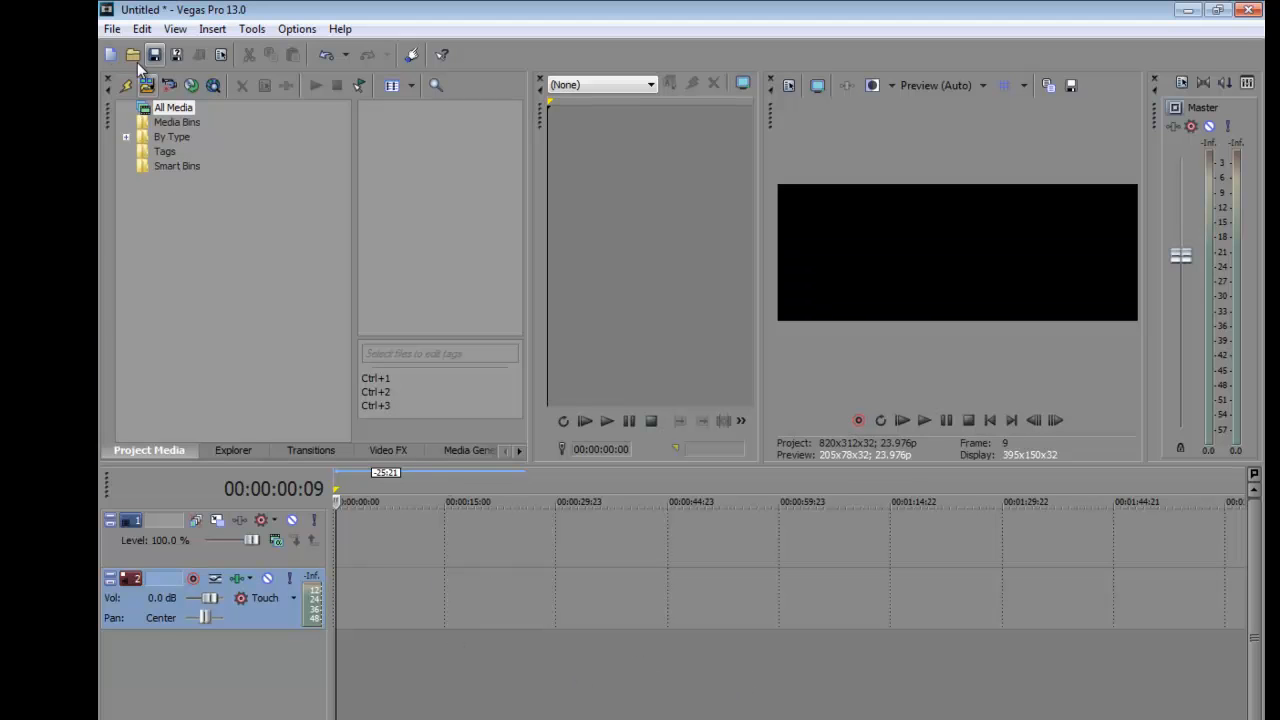
pyautogui.click(112, 29)
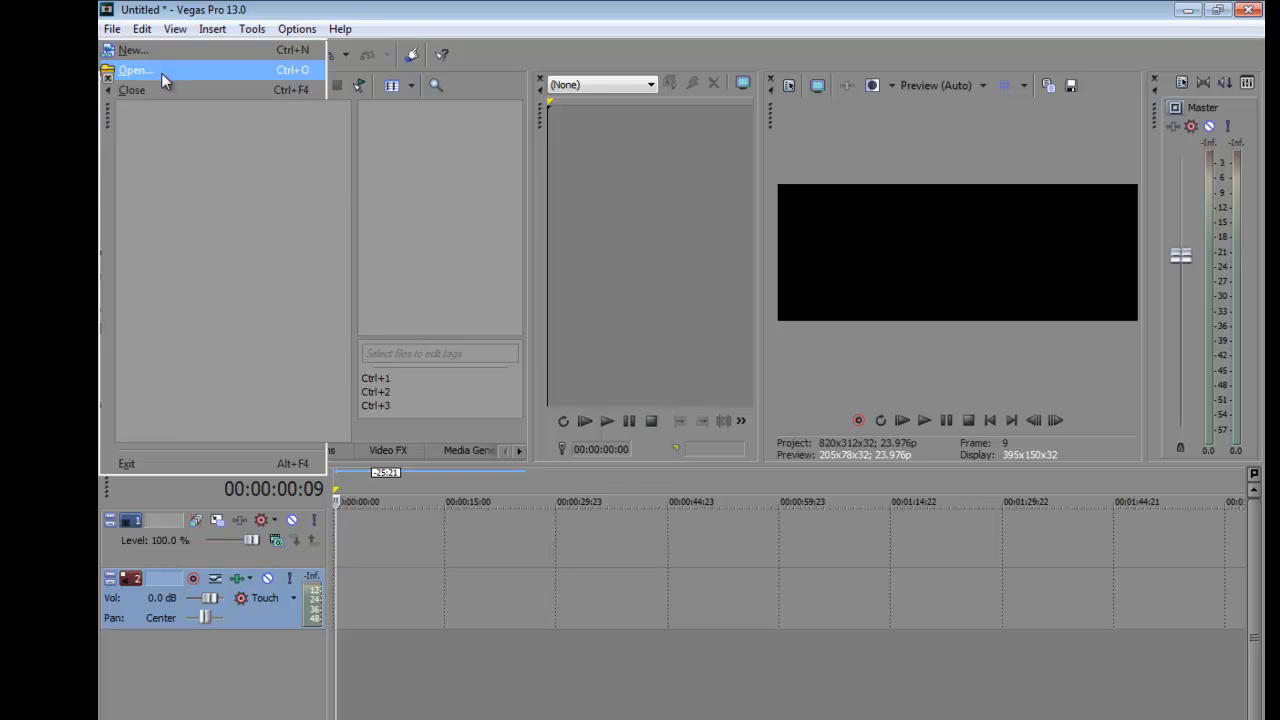
pyautogui.click(161, 73)
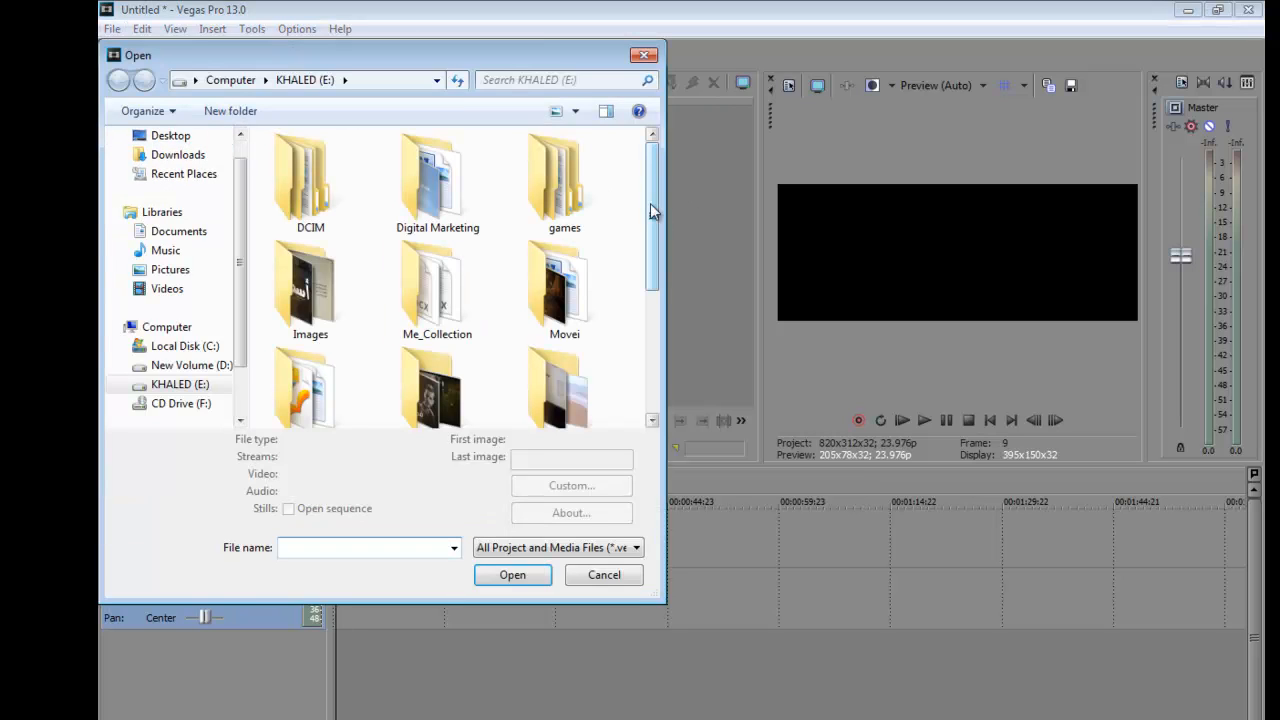
pyautogui.moveTo(646, 286); pyautogui.dragTo(647, 353)
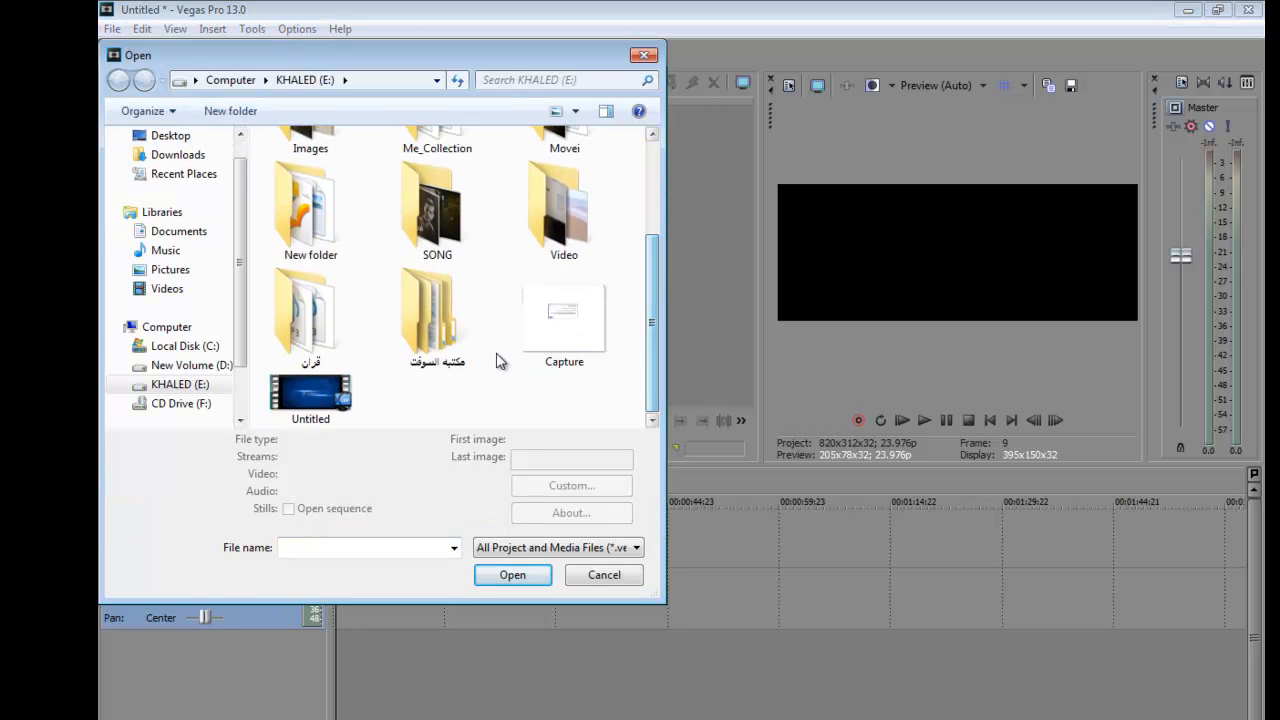
pyautogui.click(310, 400)
pyautogui.click(510, 595)
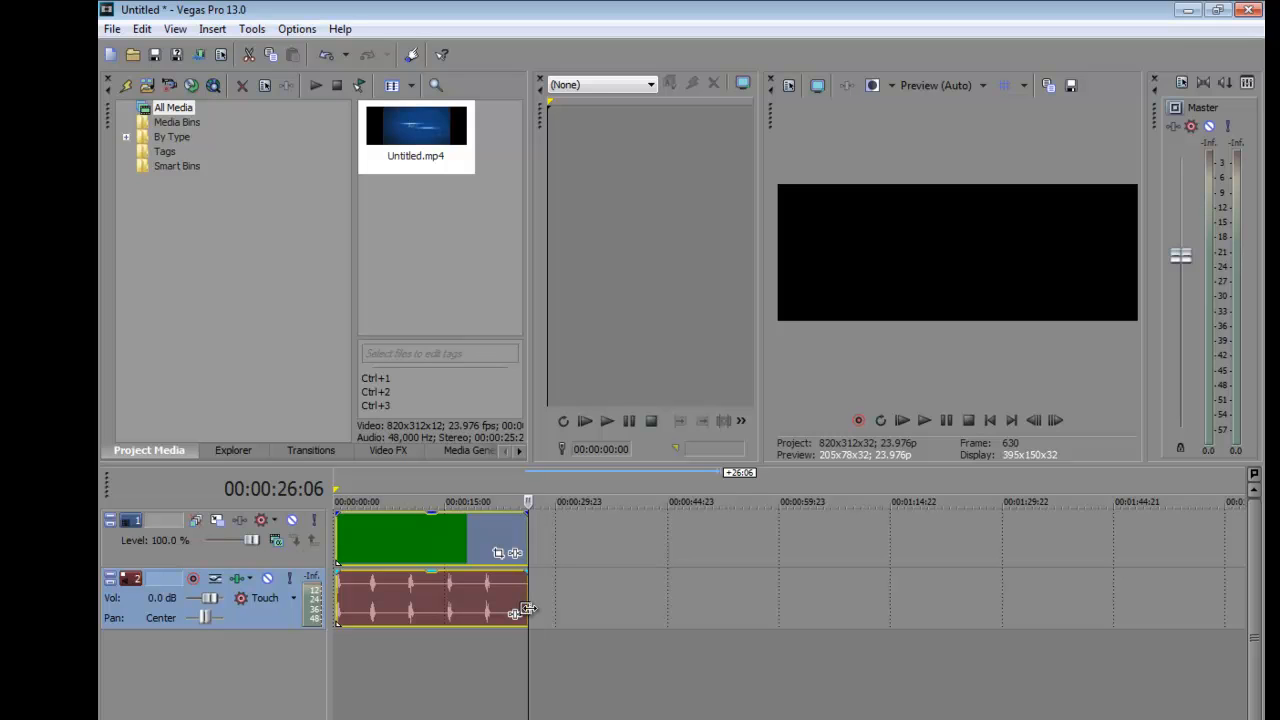
# Set up a render of the project with the MainConcept AVC/AAC template Internet 720p portrait
pyautogui.click(113, 29)
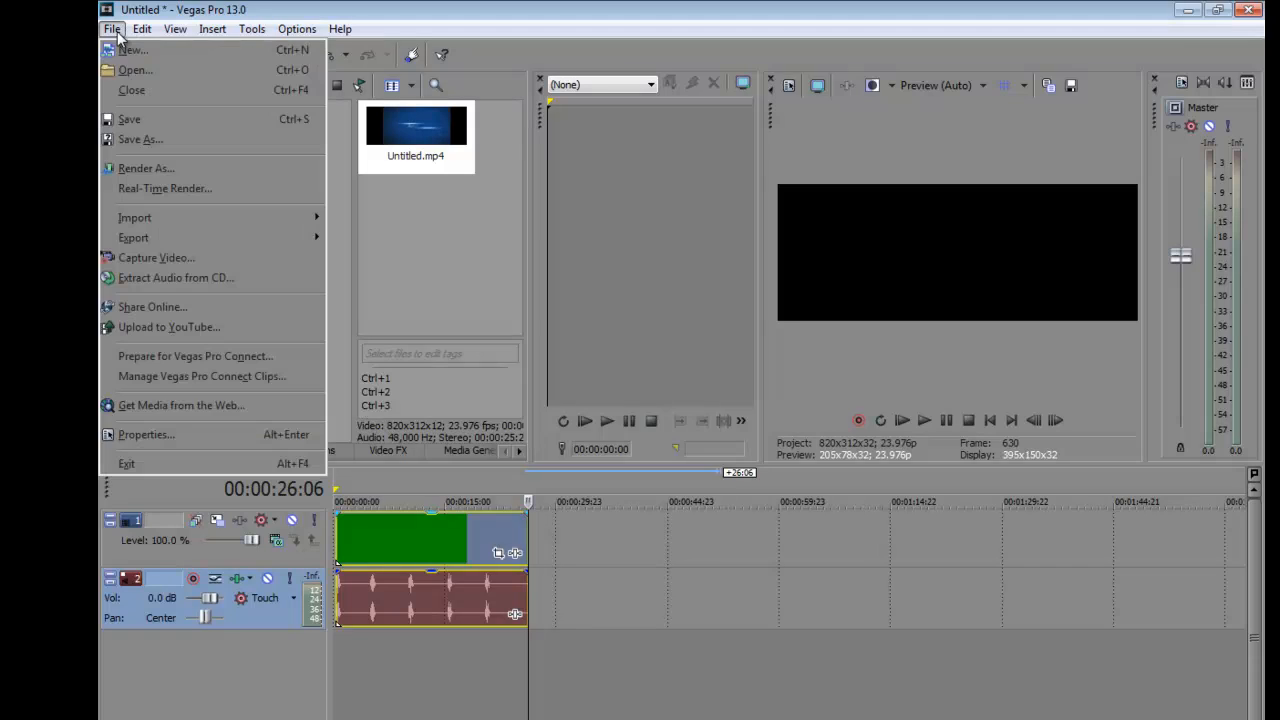
pyautogui.click(196, 168)
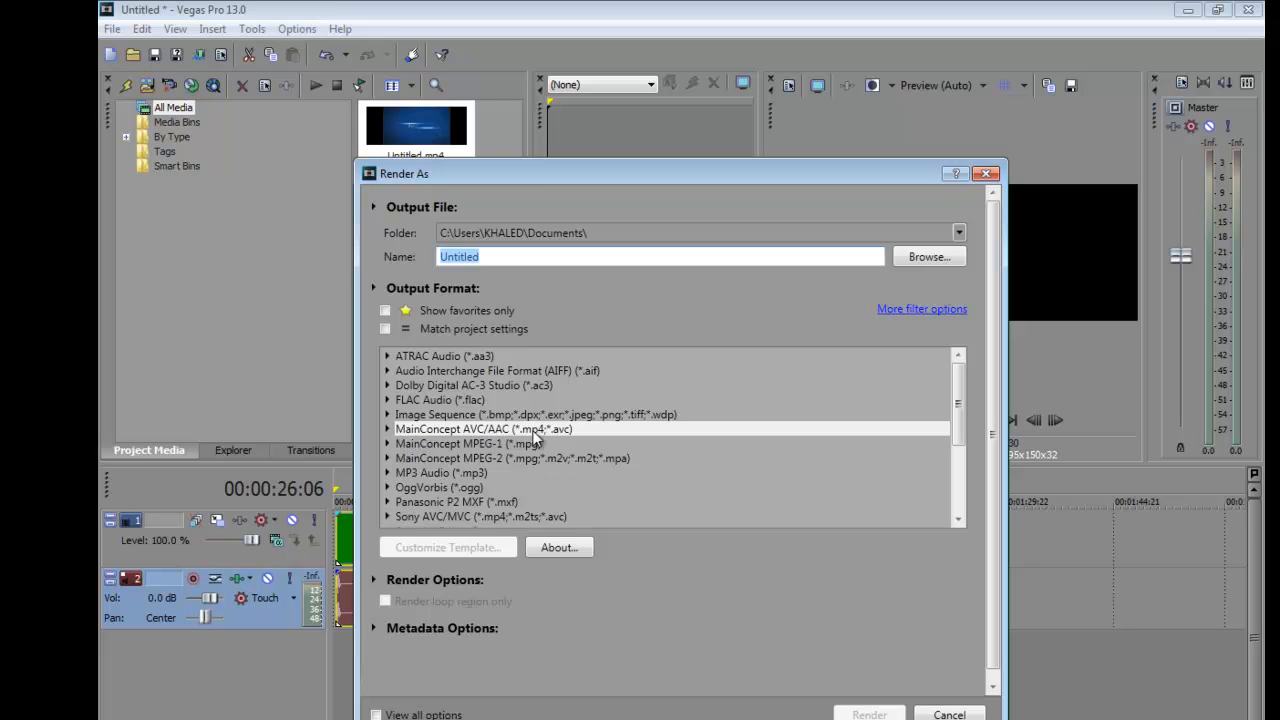
pyautogui.click(388, 429)
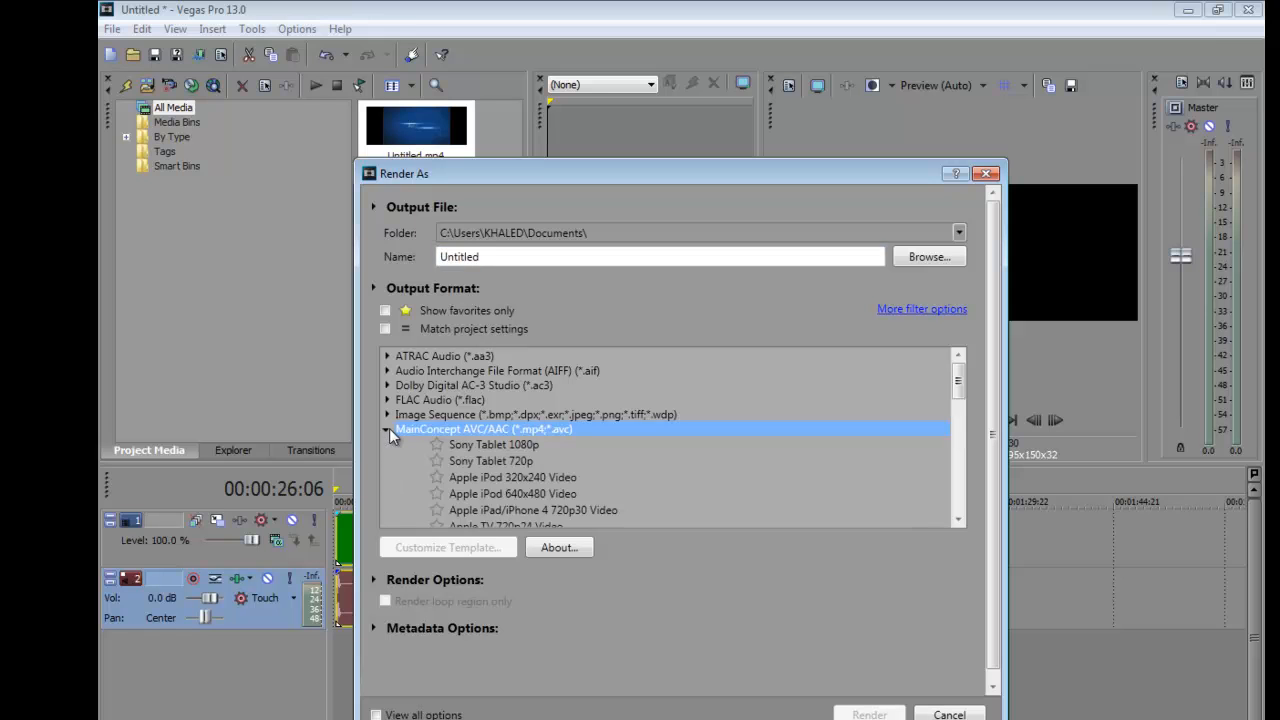
pyautogui.scroll(-3, 451, 466)
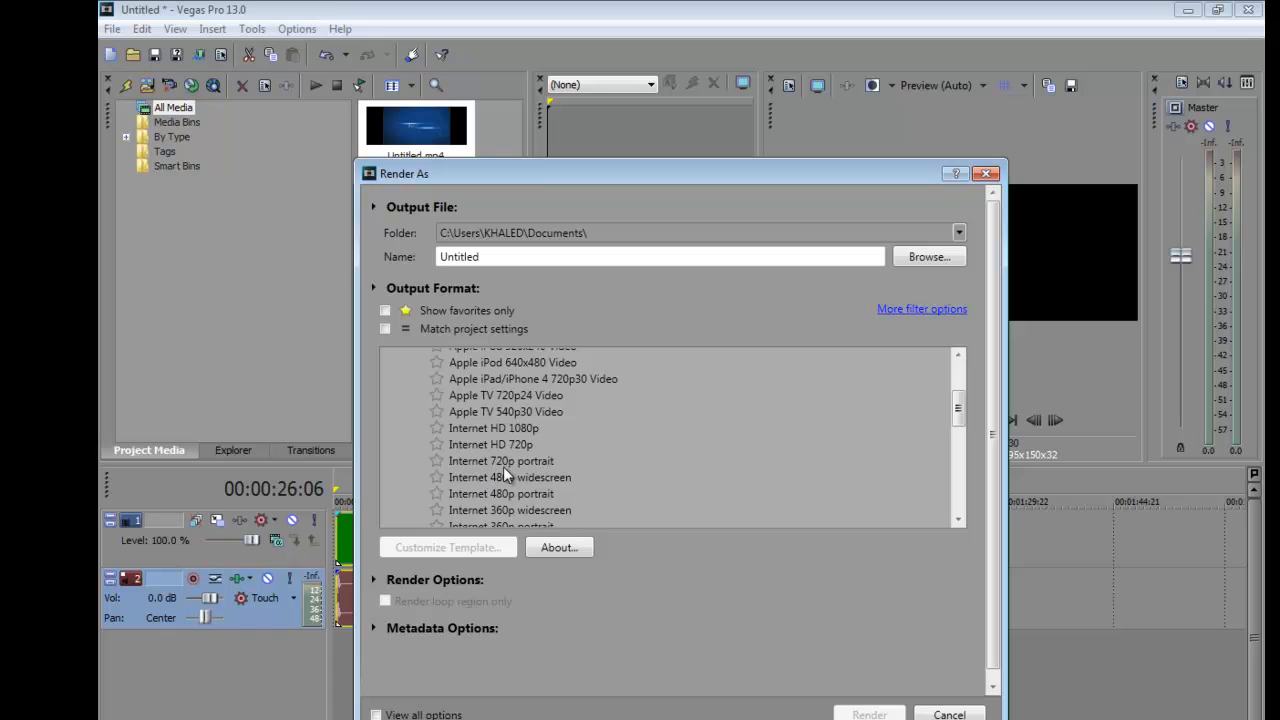
pyautogui.click(494, 463)
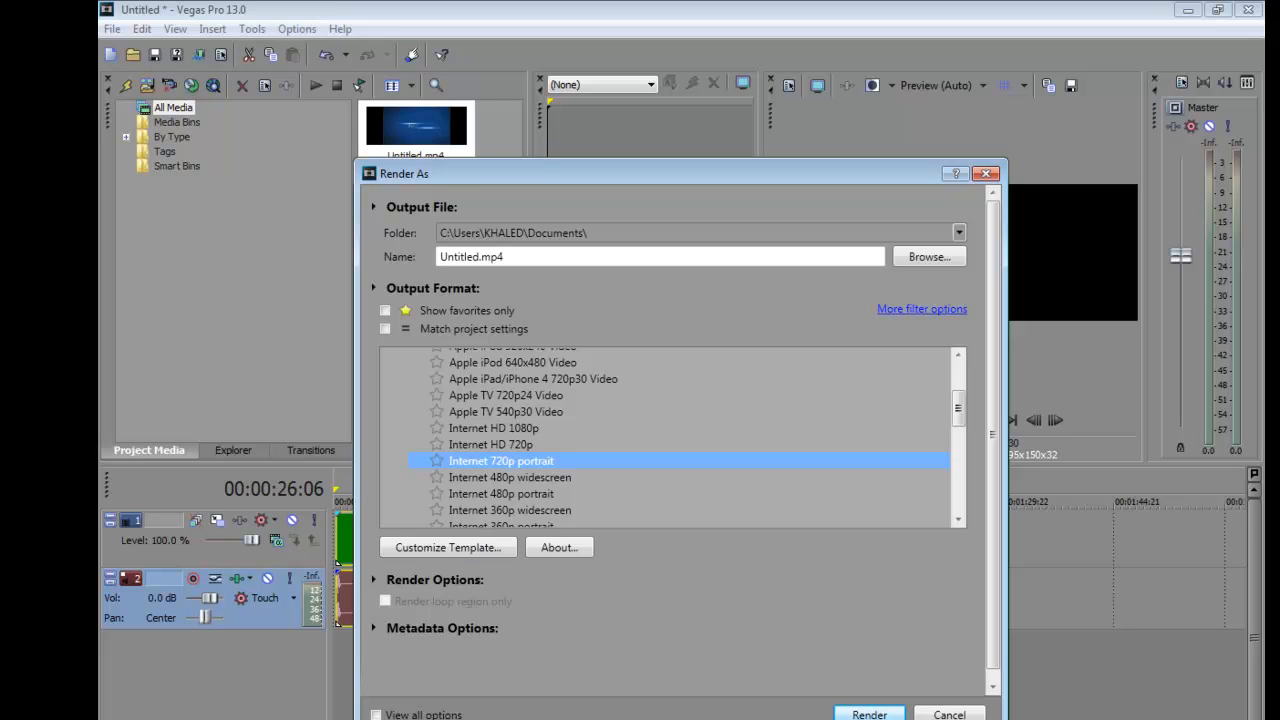
# Customize the render template's frame size, setting the width to 820 and replacing the height
pyautogui.click(448, 548)
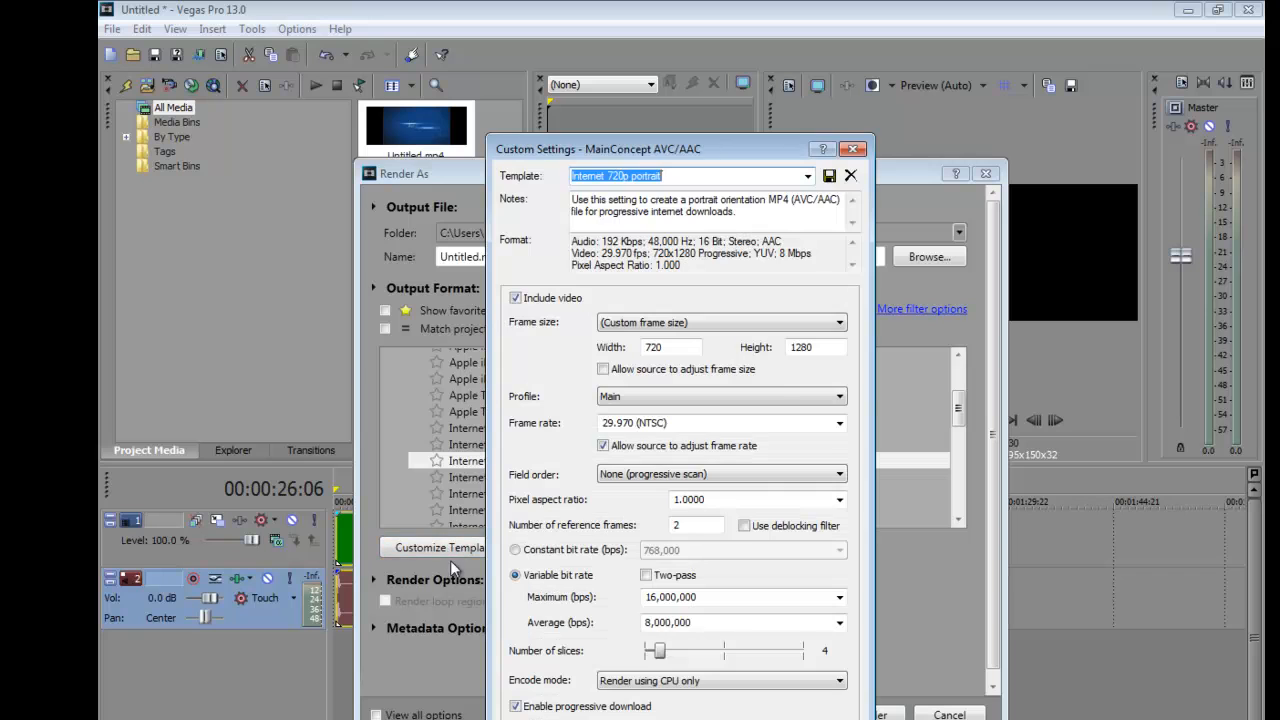
pyautogui.moveTo(665, 347); pyautogui.dragTo(651, 350)
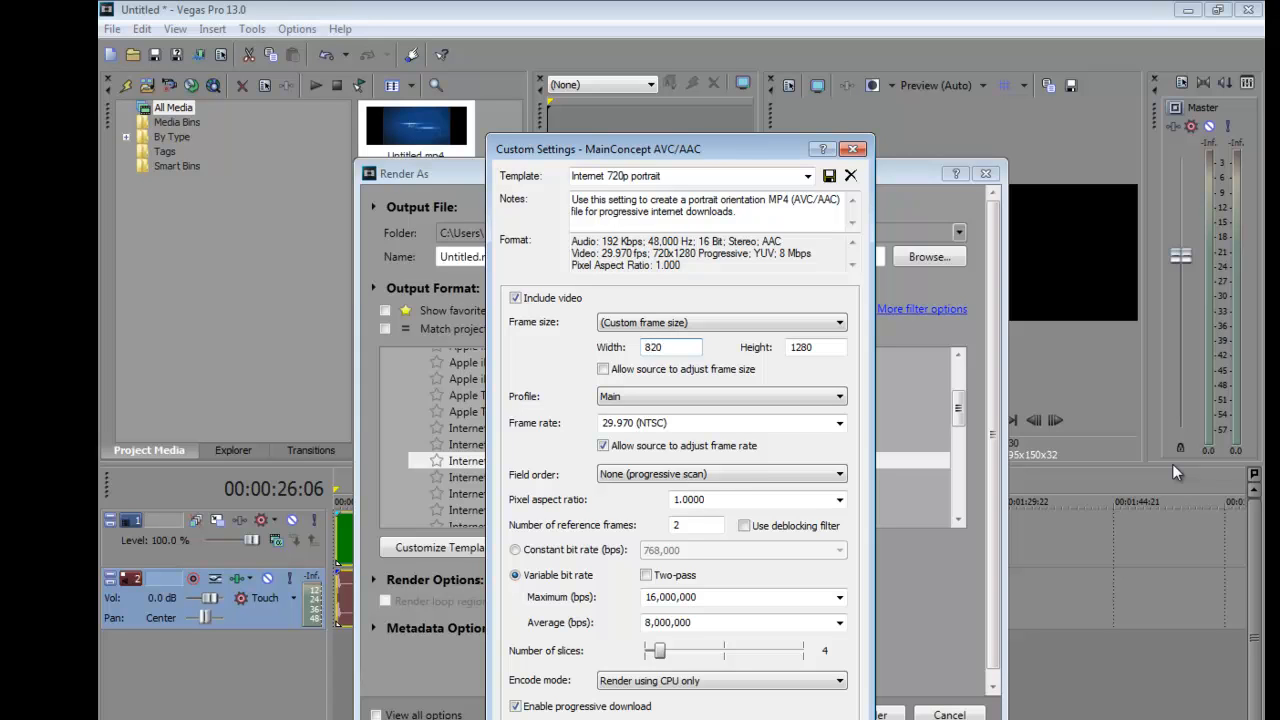
pyautogui.moveTo(823, 347); pyautogui.dragTo(788, 352)
pyautogui.press('Return')
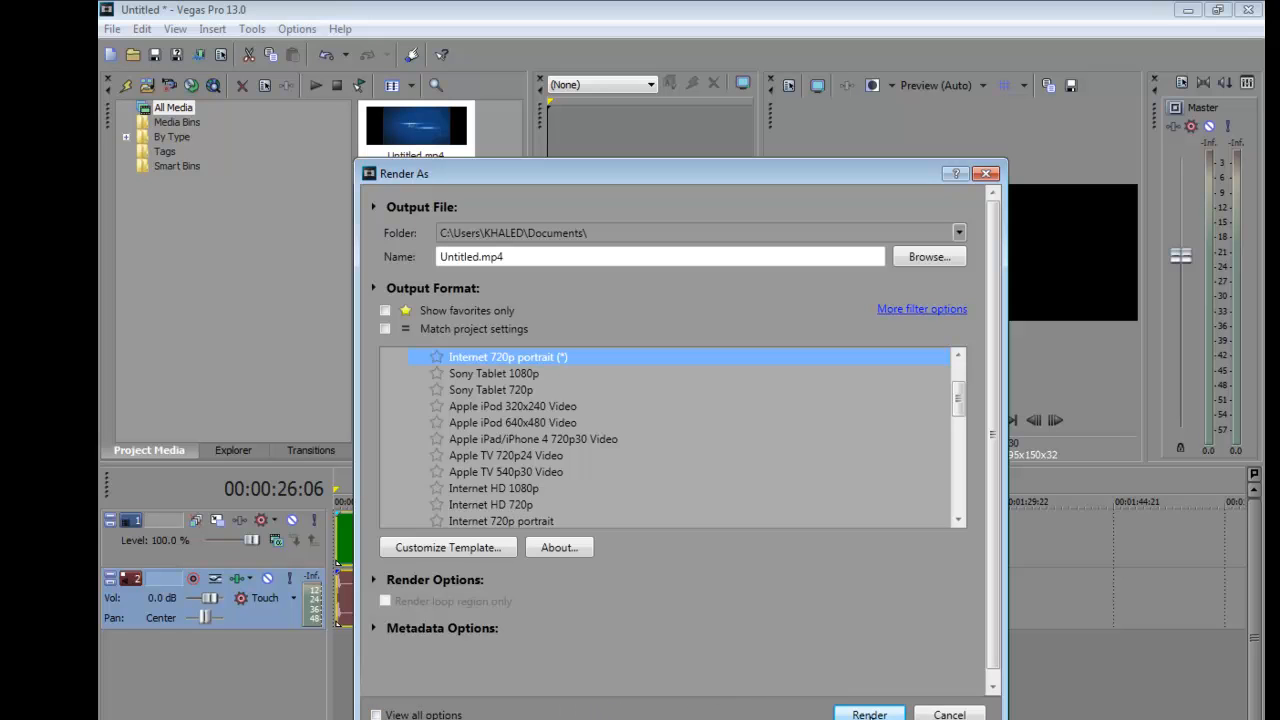
# Render the project as Untitled.mp4 in Documents, overwriting the existing file, and open the output folder
pyautogui.press('Return')
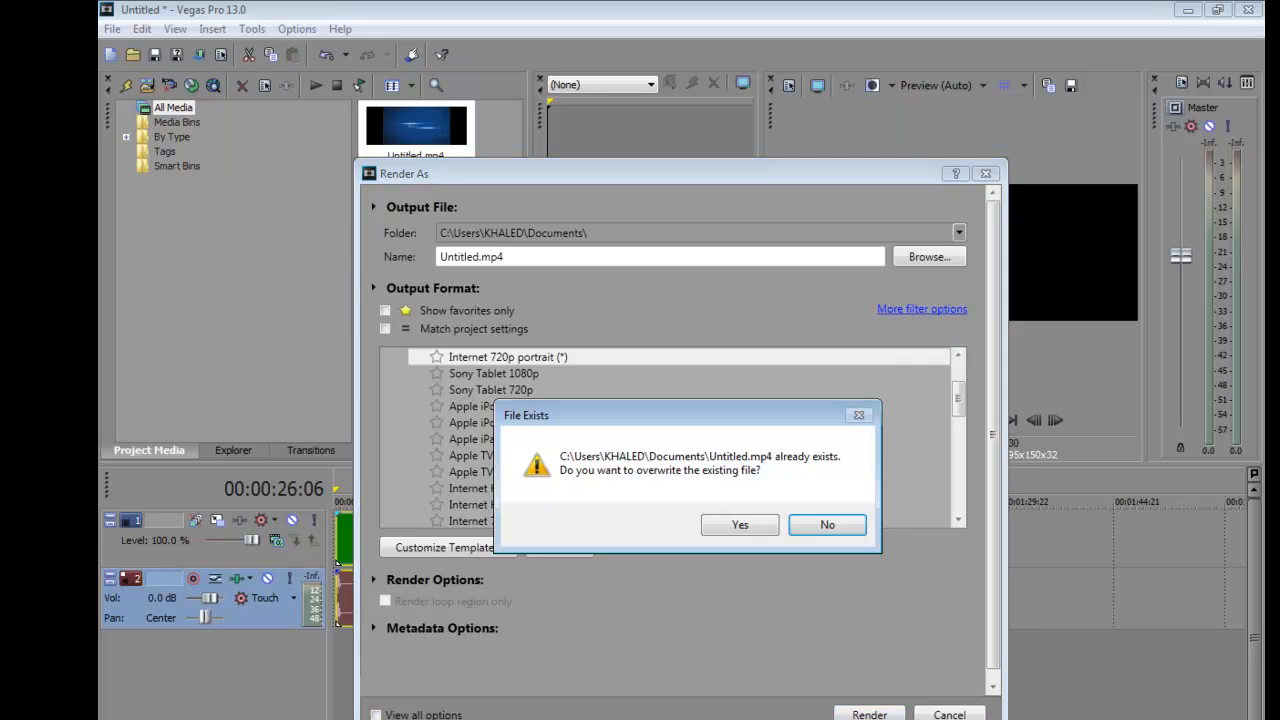
pyautogui.click(738, 525)
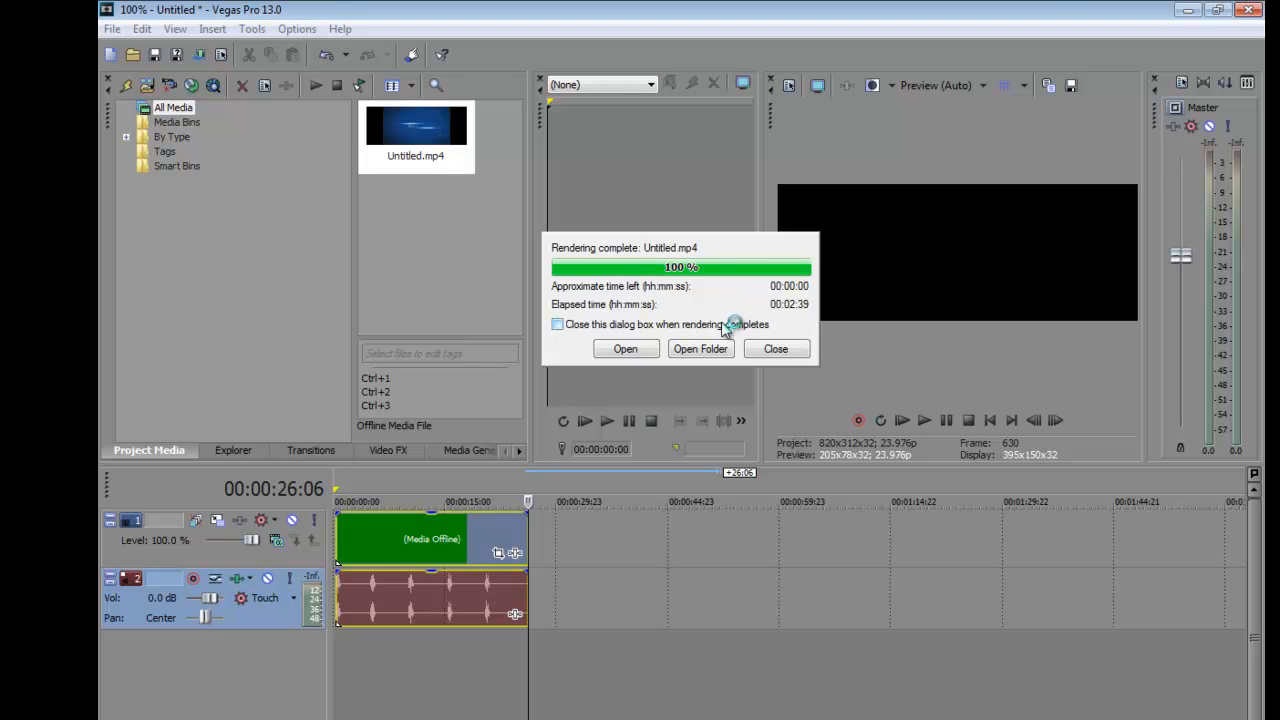
pyautogui.click(708, 350)
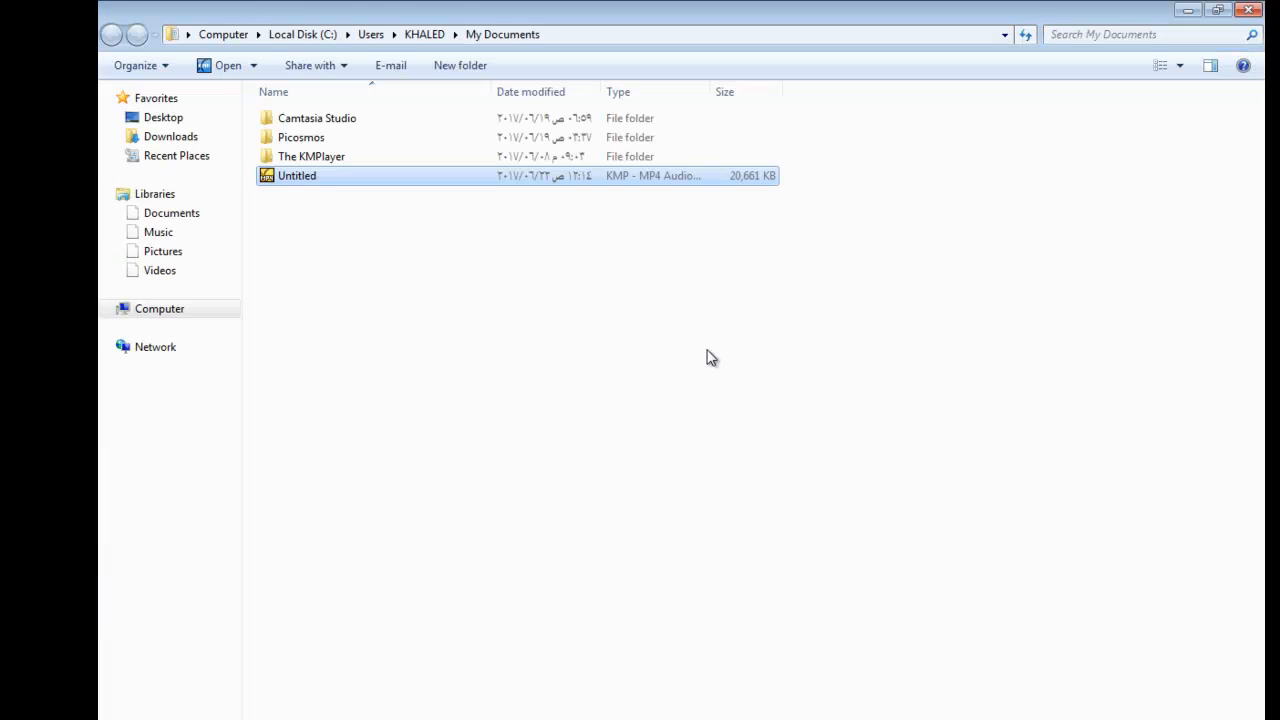
# Copy the rendered Untitled video from My Documents and go to the E: drive
pyautogui.rightClick(308, 175)
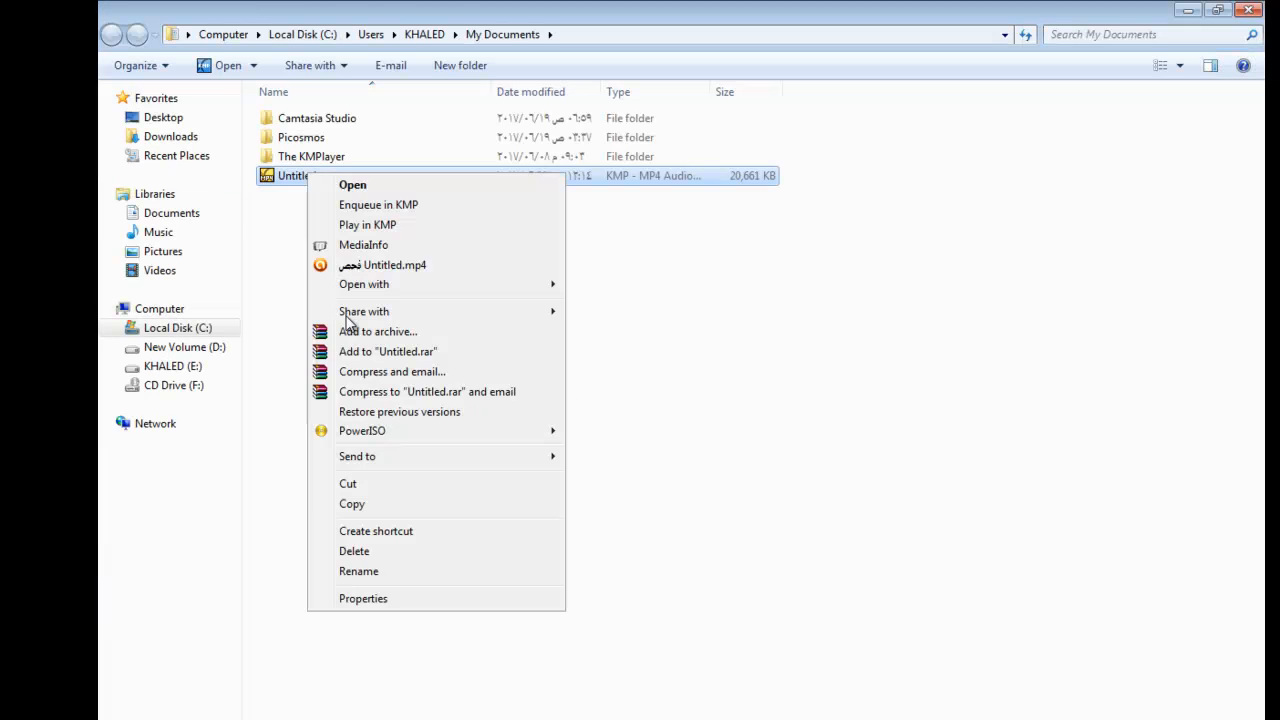
pyautogui.click(354, 503)
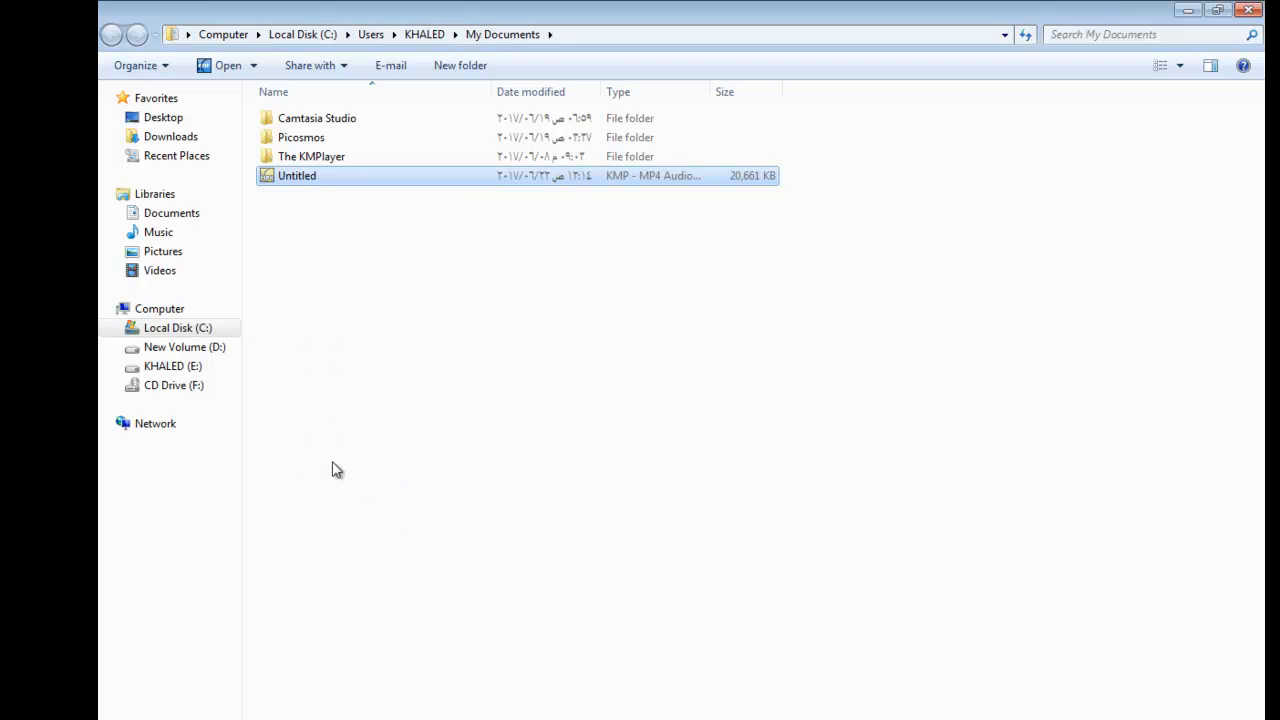
pyautogui.click(176, 366)
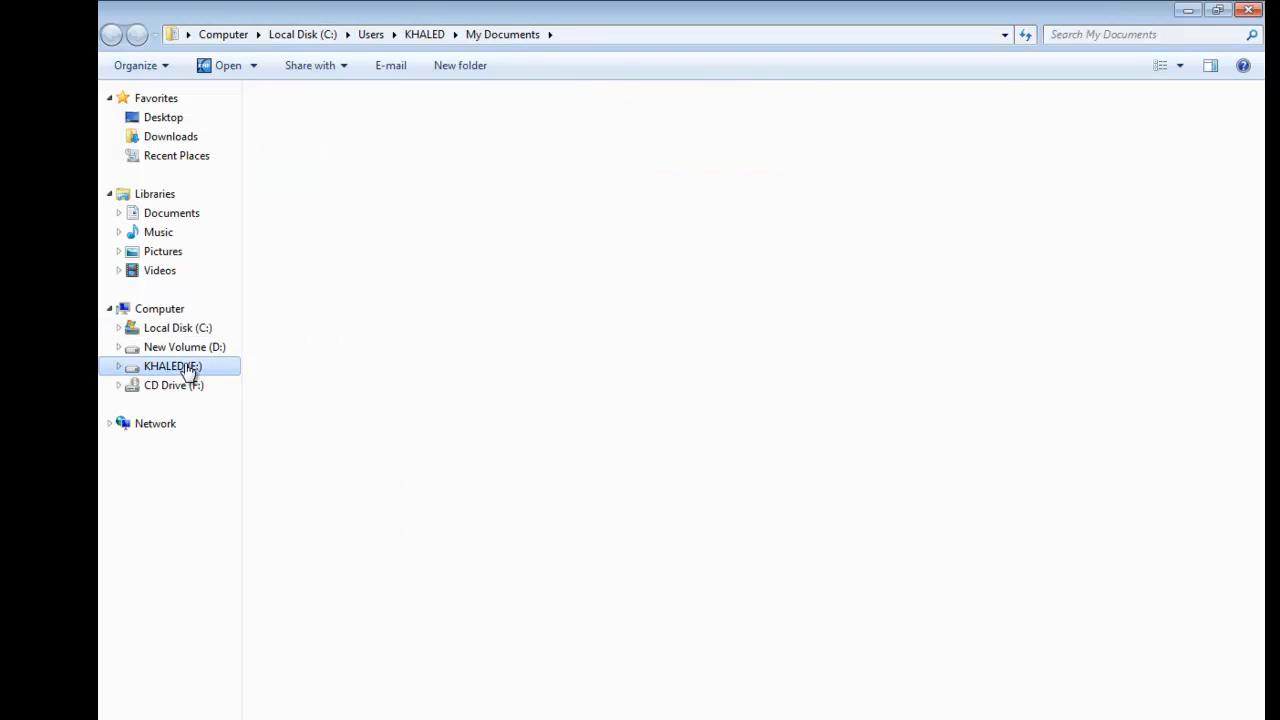
pyautogui.rightClick(589, 412)
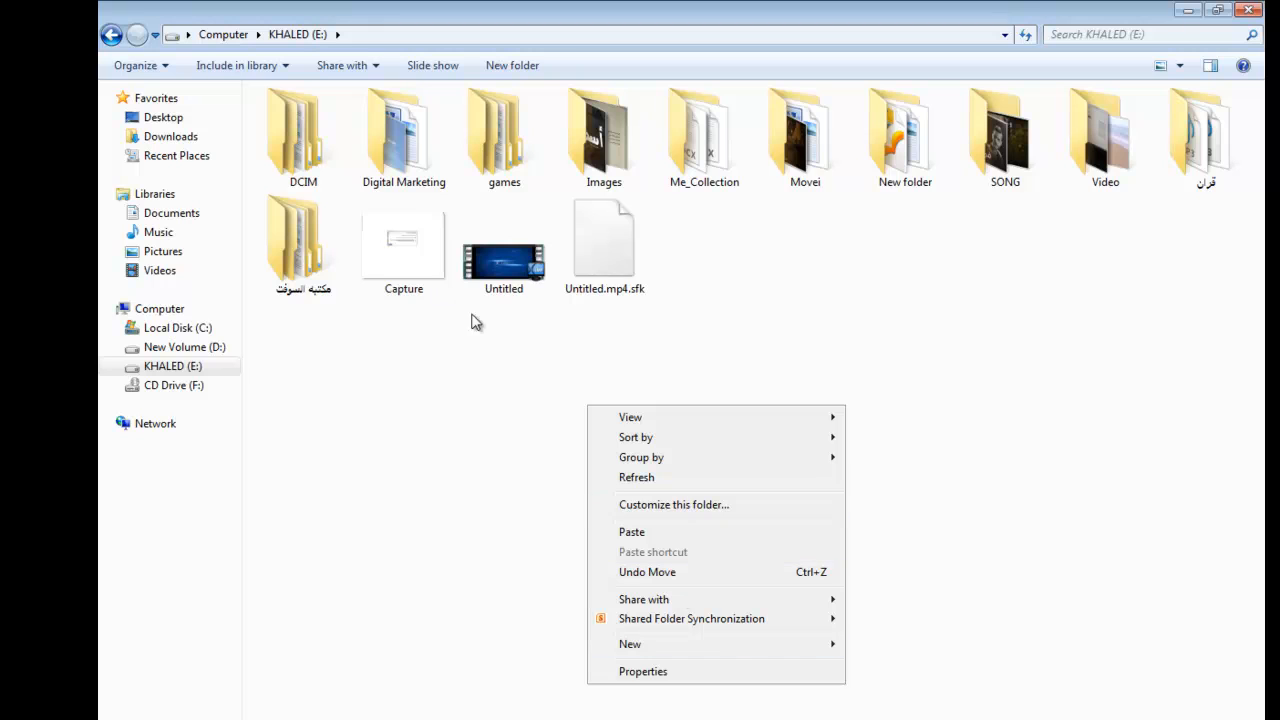
# Rename the existing Untitled video on the E: drive as Untitled1 and paste the copied render beside it
pyautogui.rightClick(498, 290)
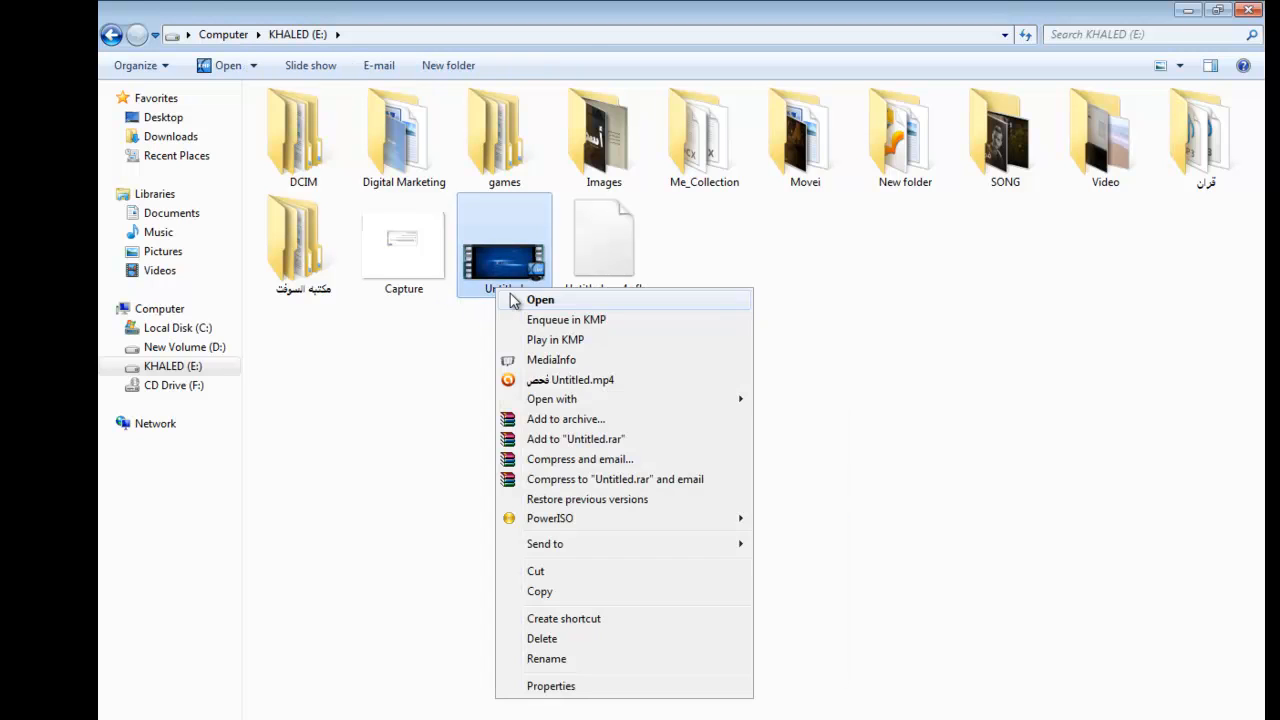
pyautogui.click(610, 658)
pyautogui.click(530, 288)
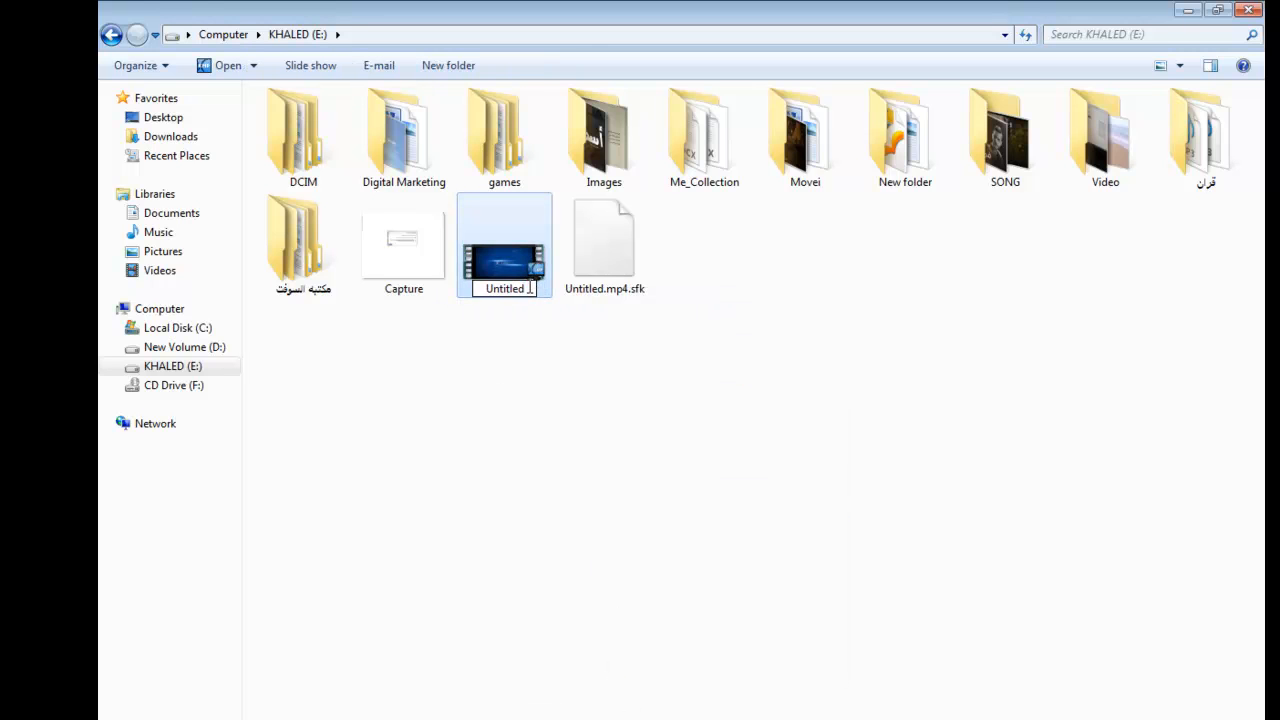
pyautogui.write('1')
pyautogui.click(567, 340)
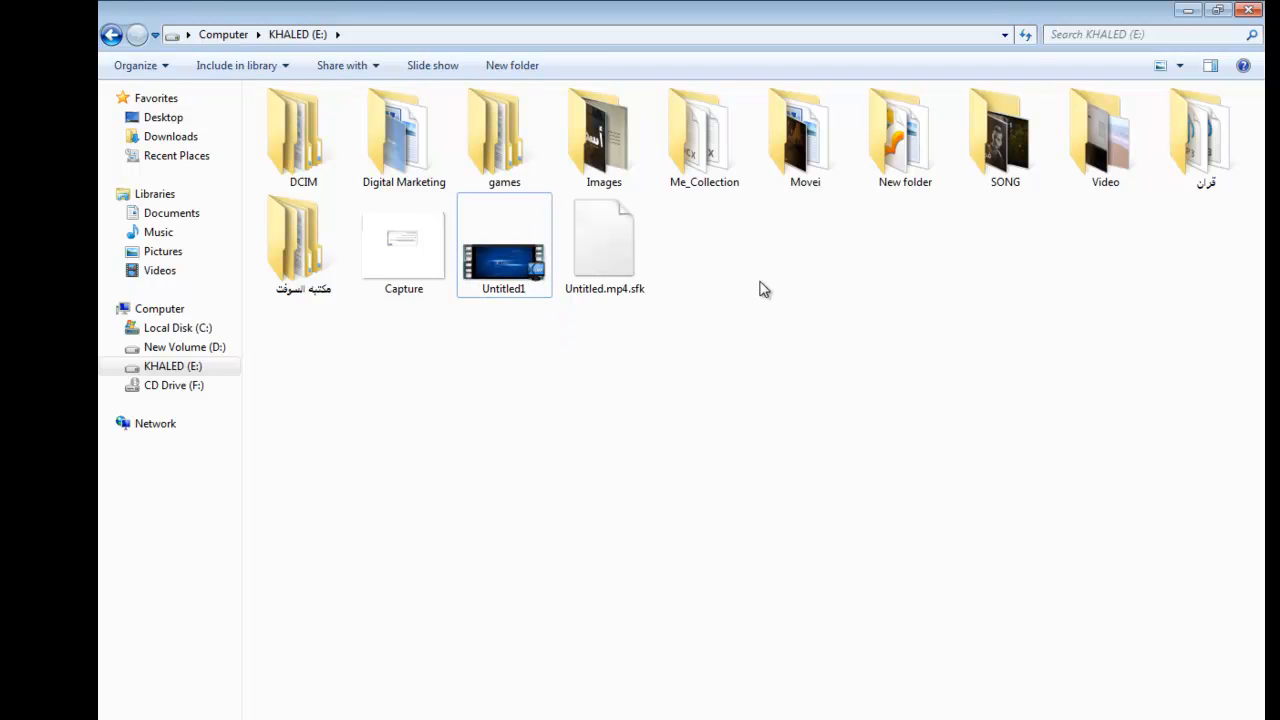
pyautogui.rightClick(770, 380)
pyautogui.click(829, 408)
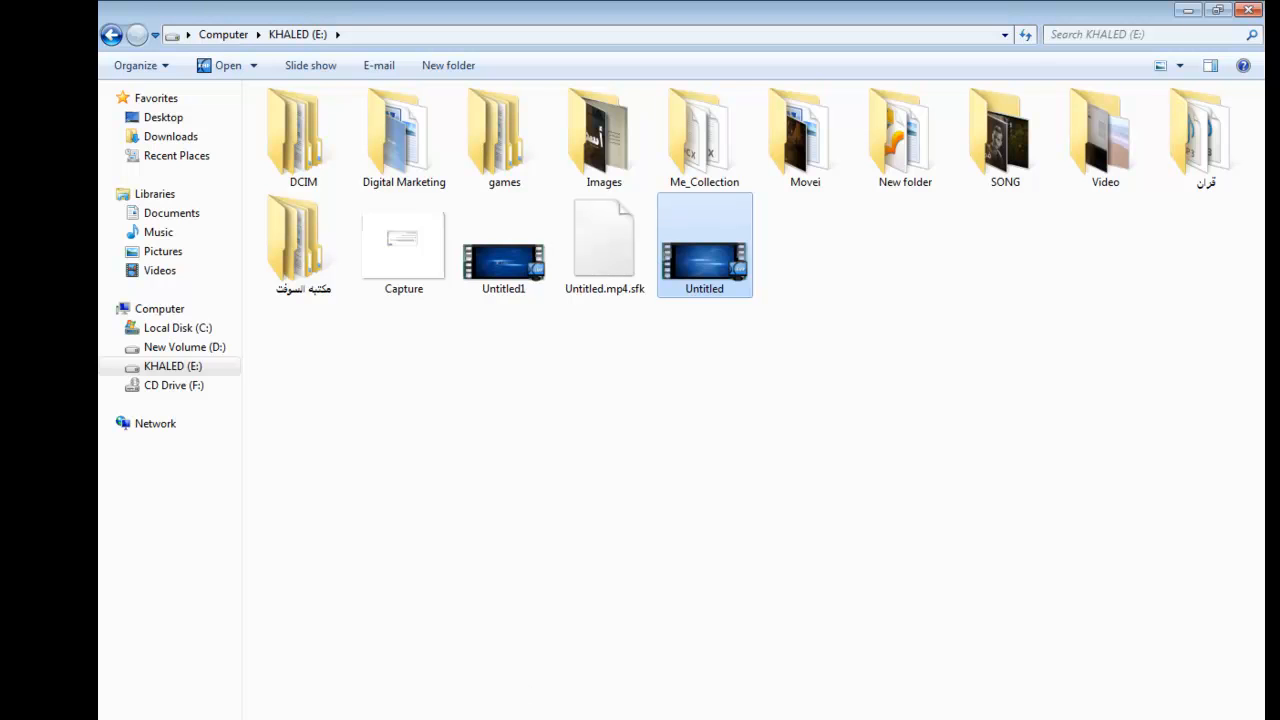
# Switch to the Facebook page in Firefox and try to upload the Flixpress video from the Downloads Video folder as its cover
pyautogui.hotkey('alt', 'Tab')
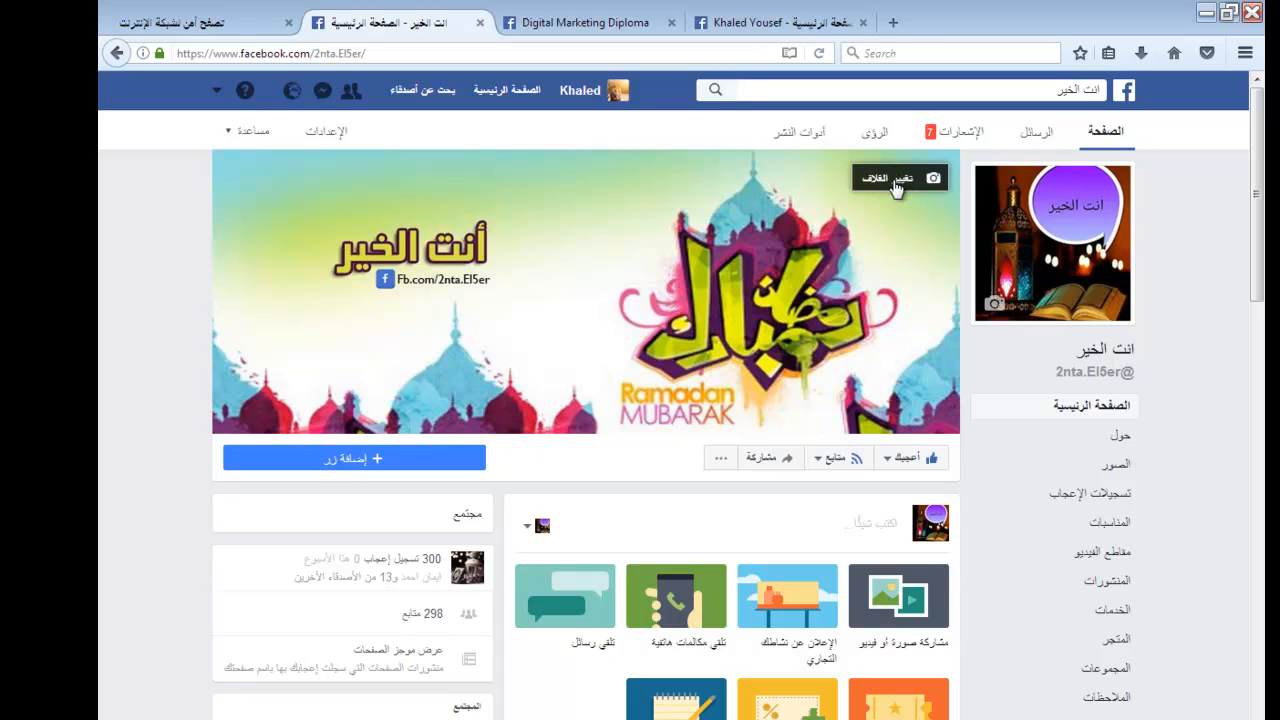
pyautogui.click(897, 185)
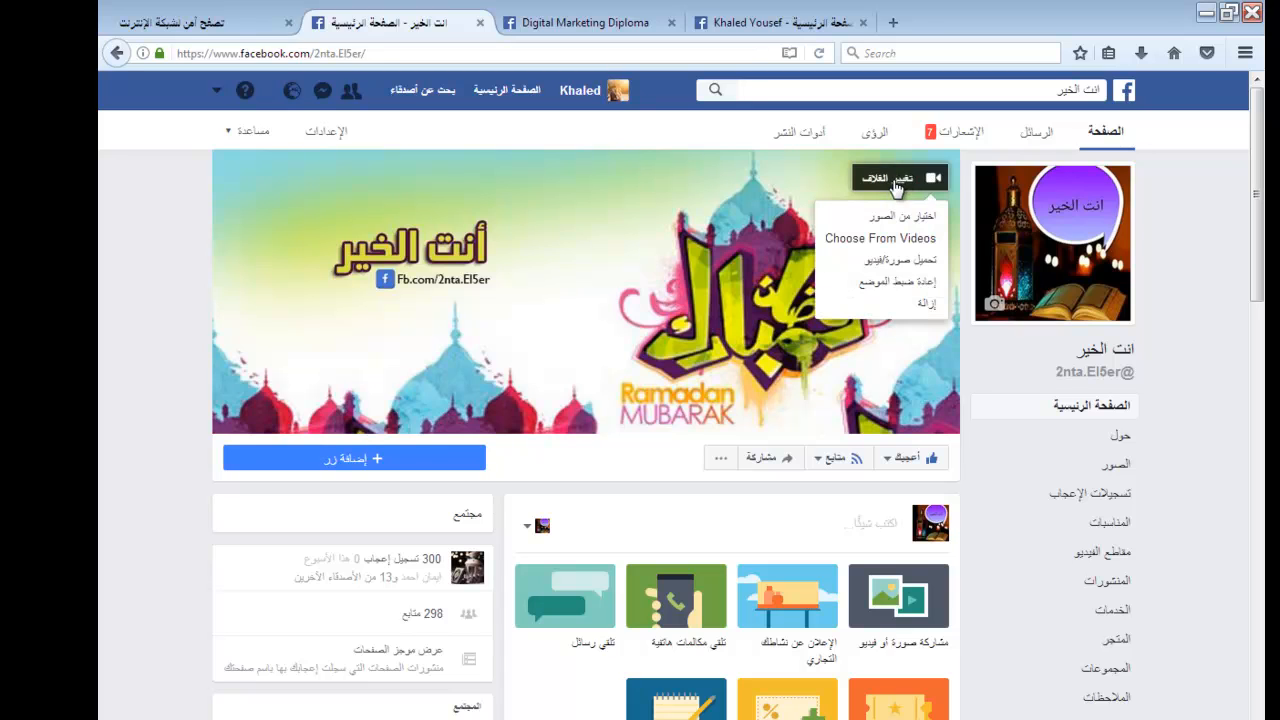
pyautogui.click(900, 260)
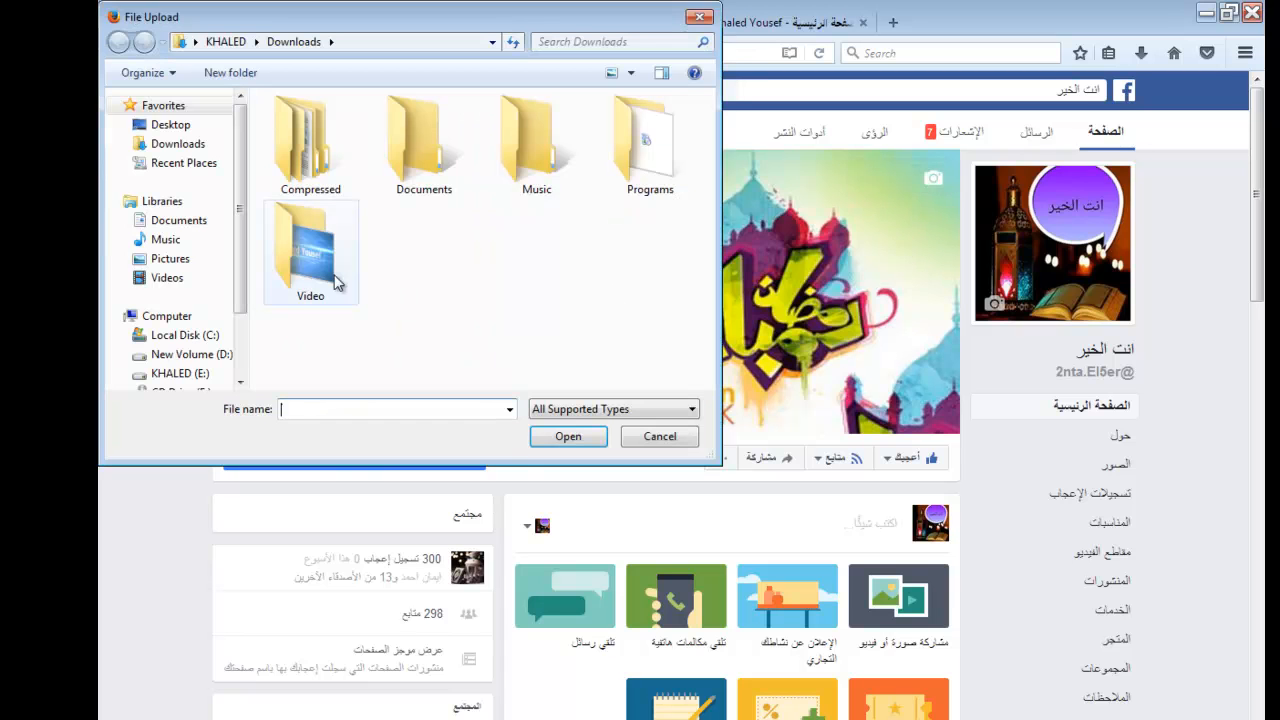
pyautogui.doubleClick(298, 298)
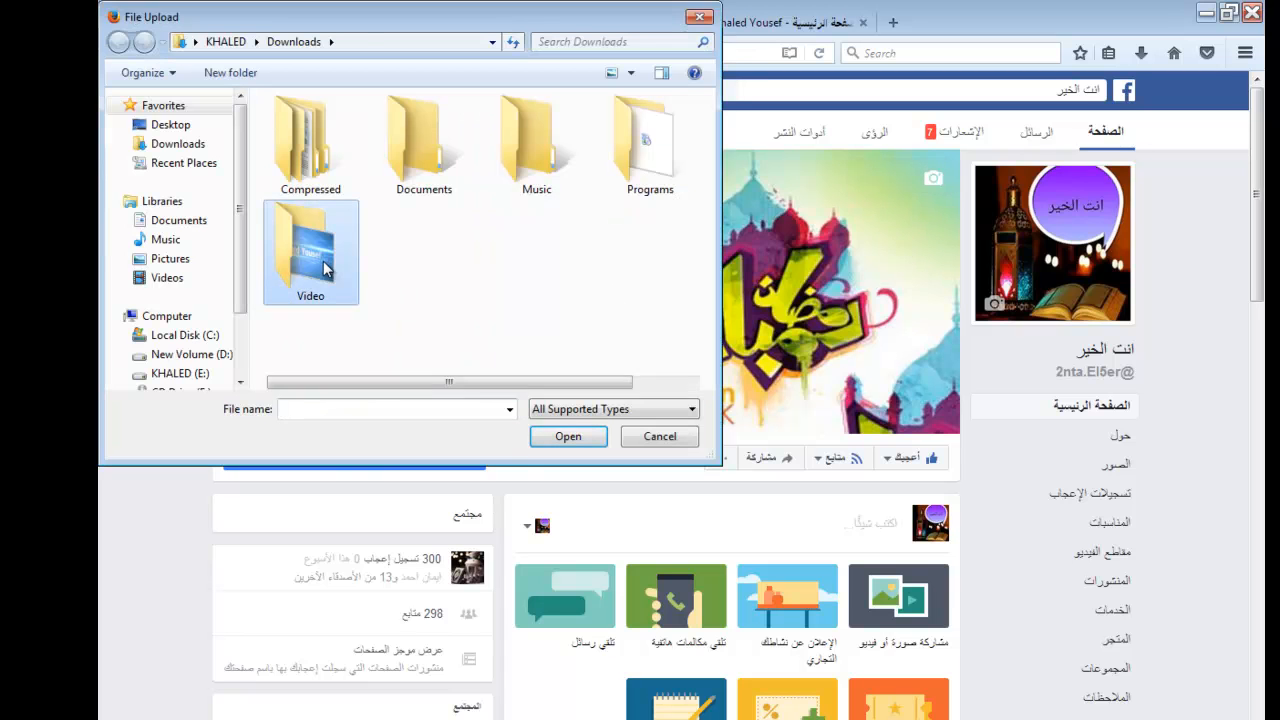
pyautogui.click(311, 174)
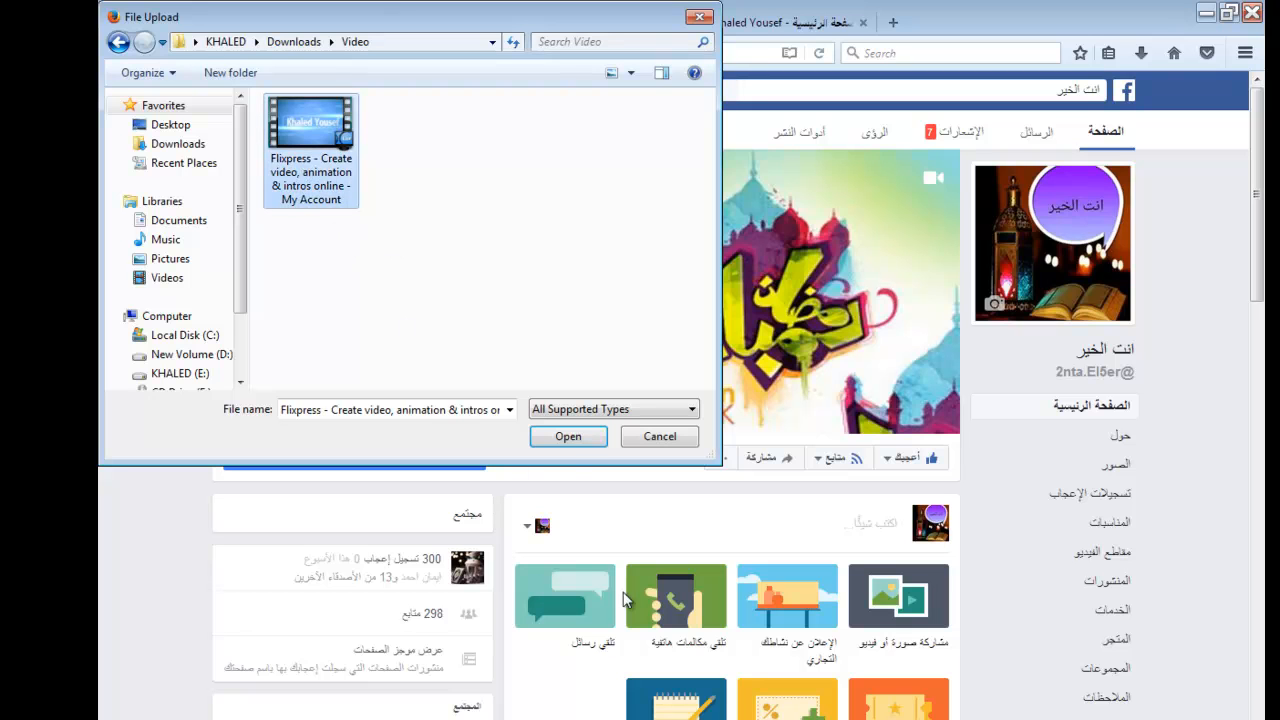
pyautogui.click(568, 437)
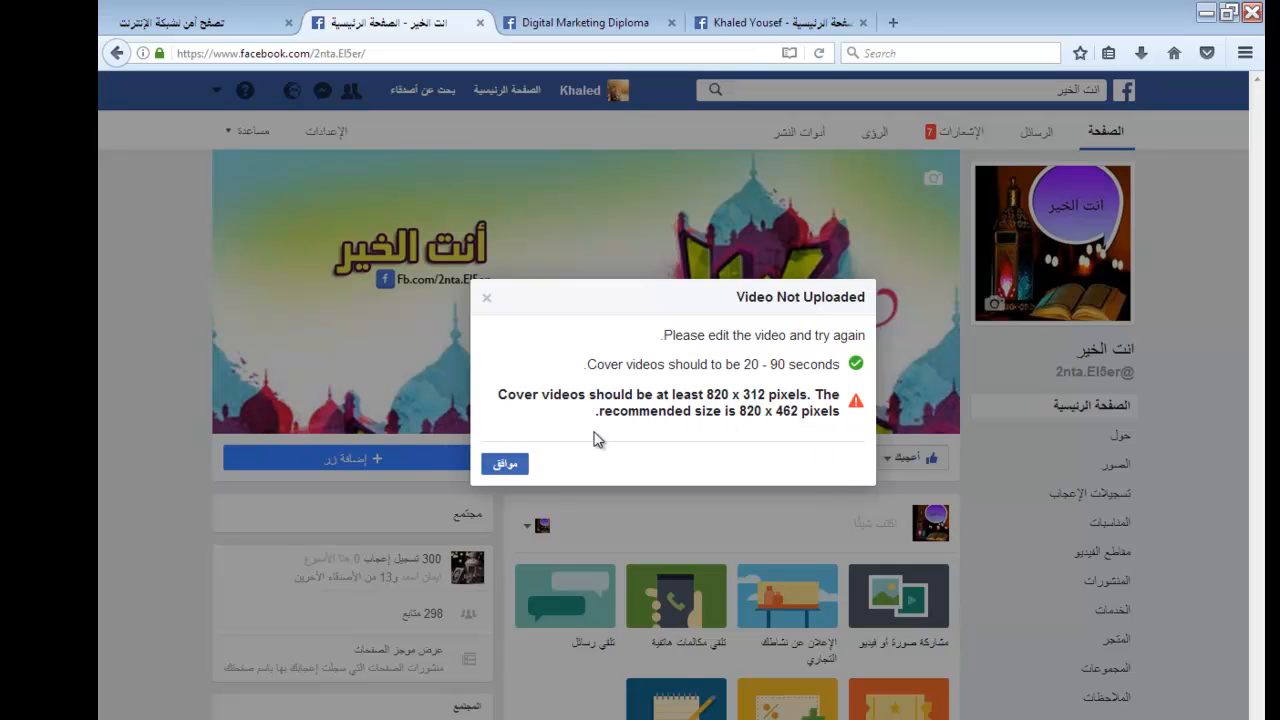
pyautogui.click(514, 464)
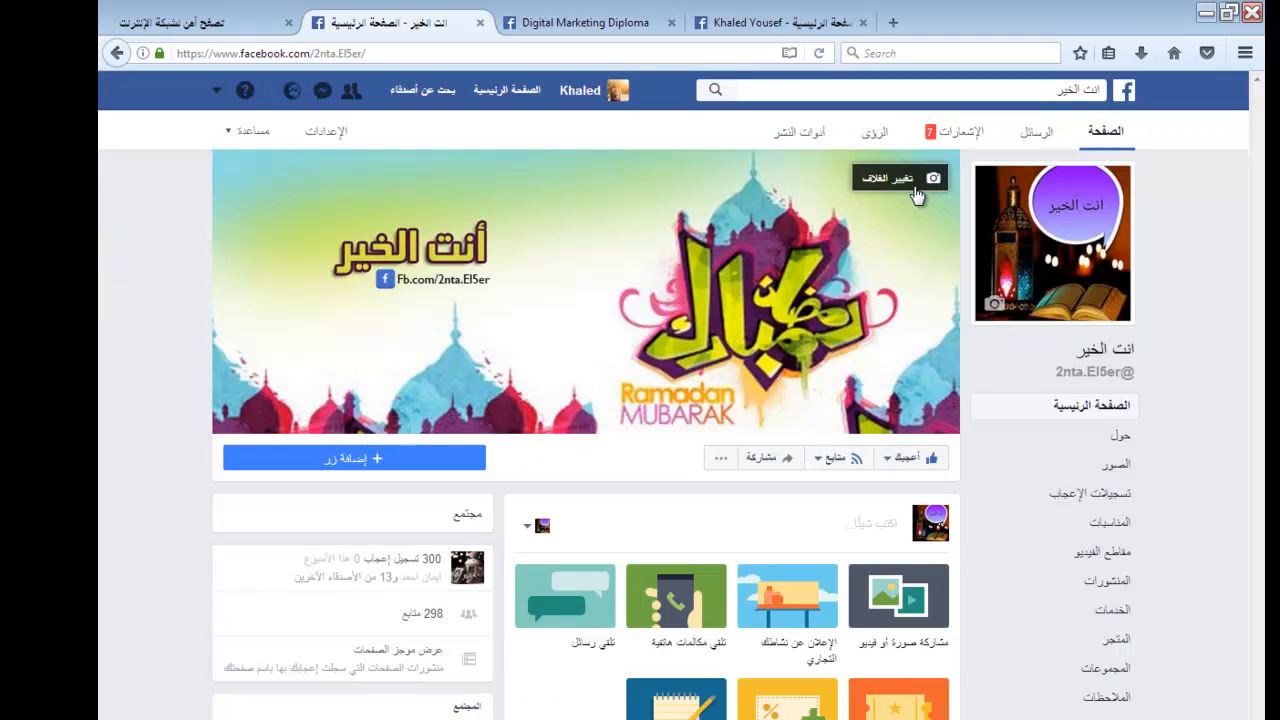
# Upload the Untitled video from the E: drive as the Facebook page's cover
pyautogui.click(898, 179)
pyautogui.click(886, 260)
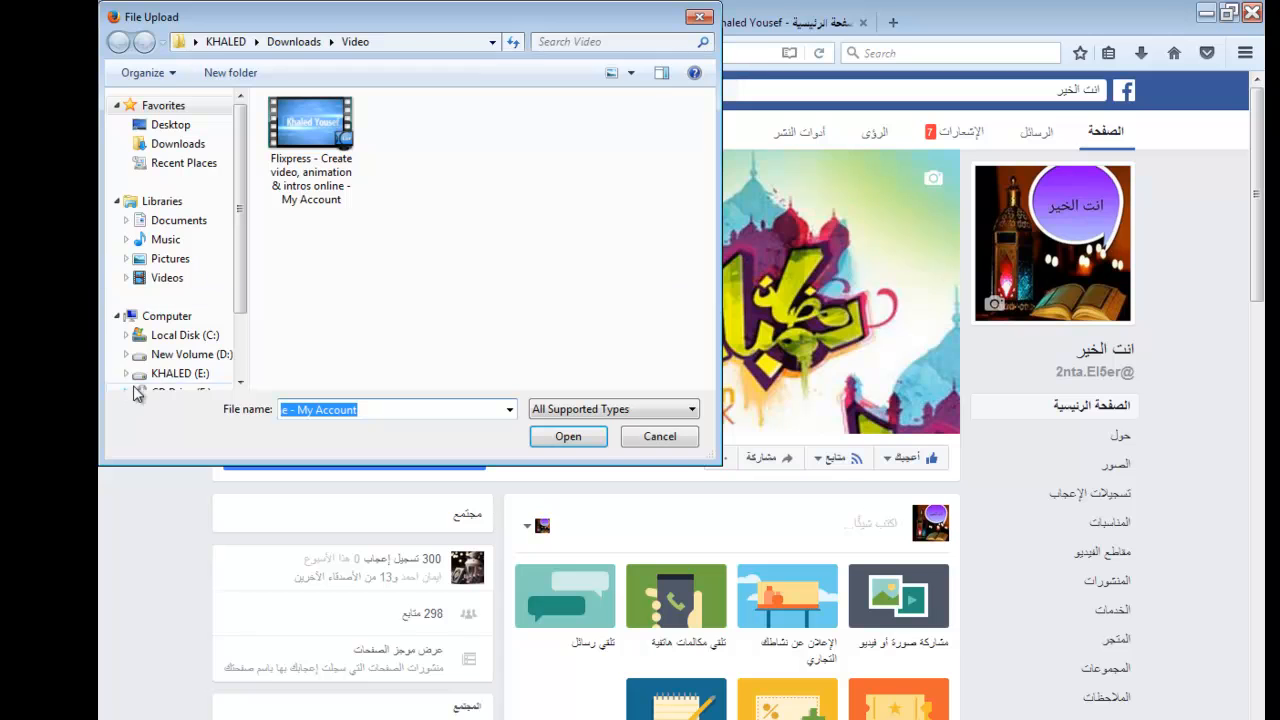
pyautogui.click(194, 374)
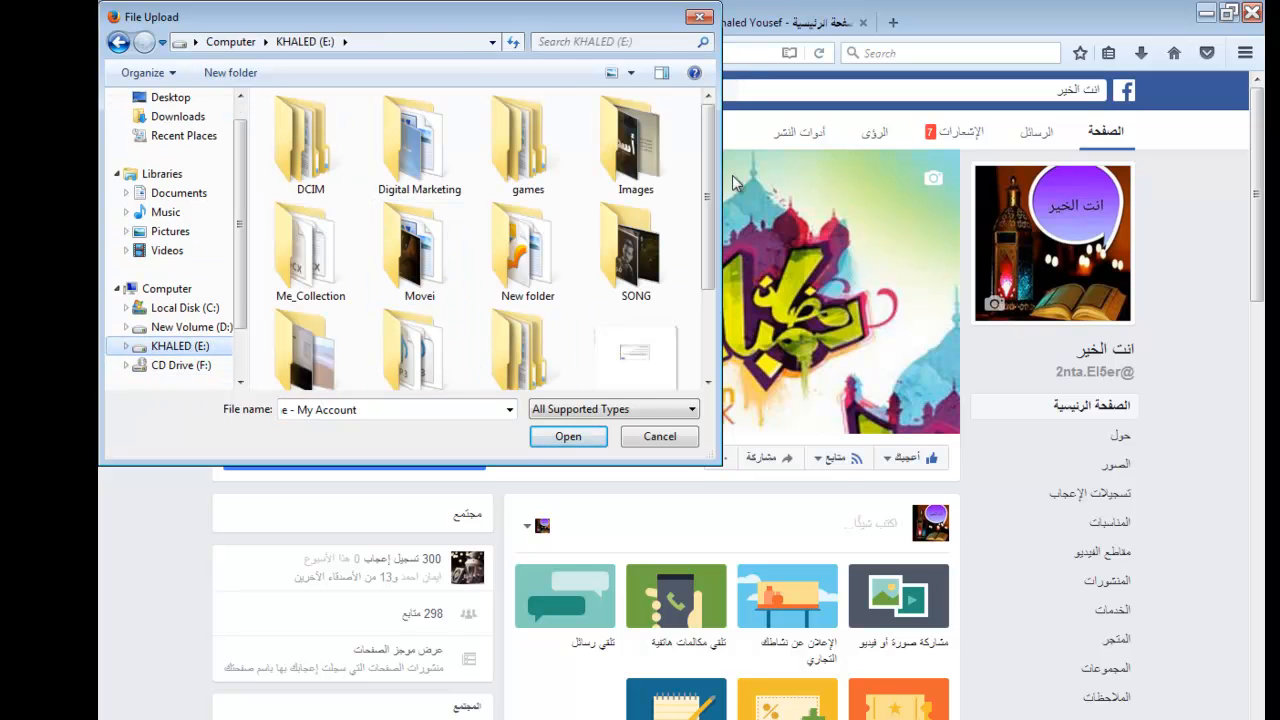
pyautogui.moveTo(708, 205); pyautogui.dragTo(688, 329)
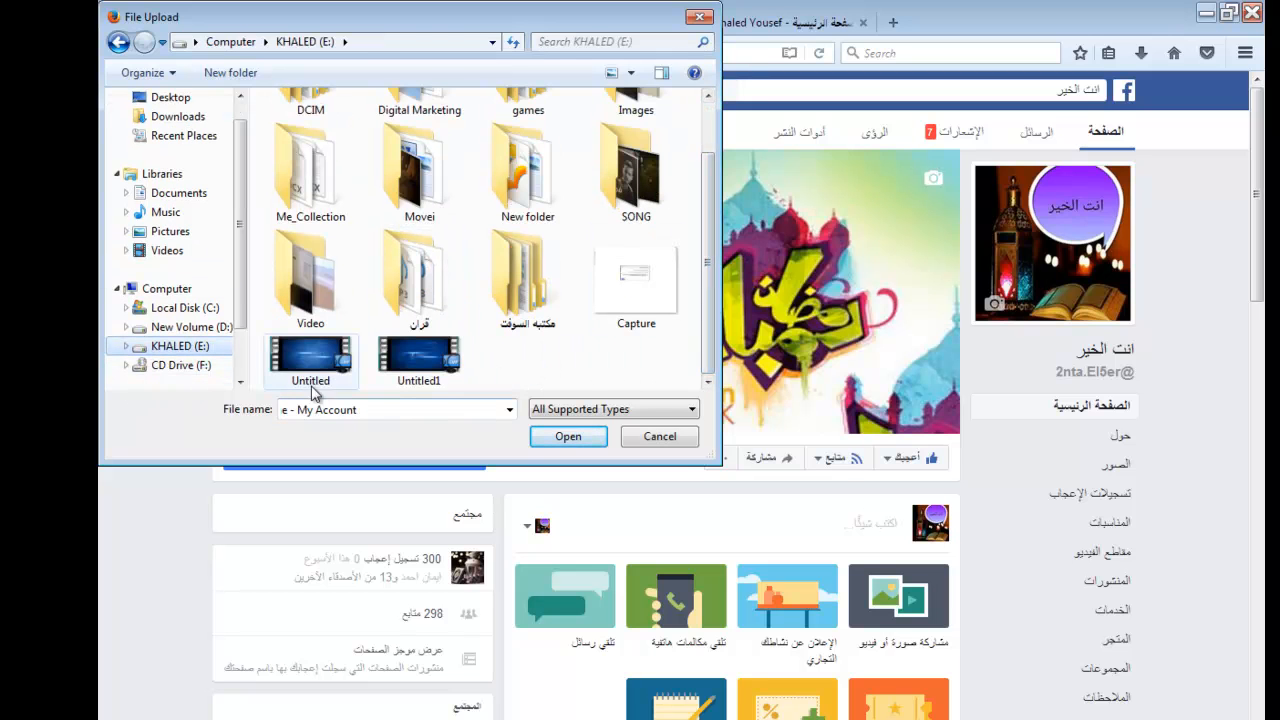
pyautogui.click(570, 437)
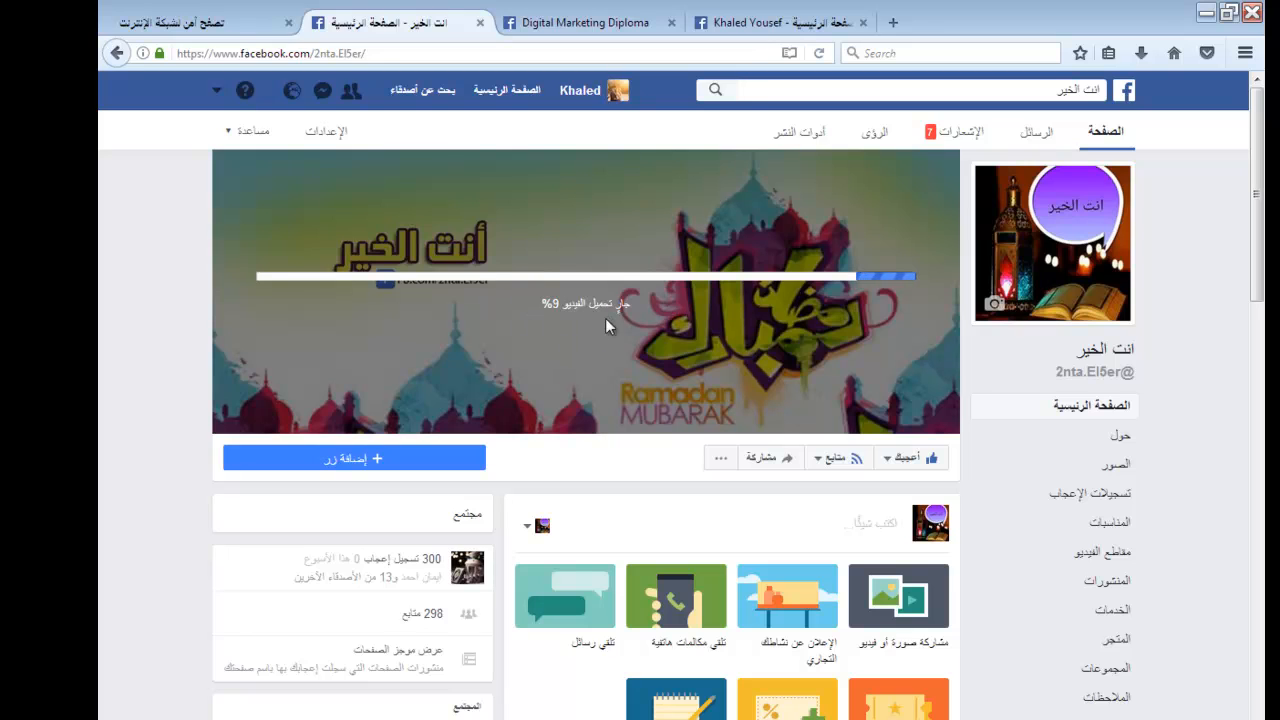
# Close the page where the cover is uploading and view the video cover on the KYMarketing page
pyautogui.click(481, 23)
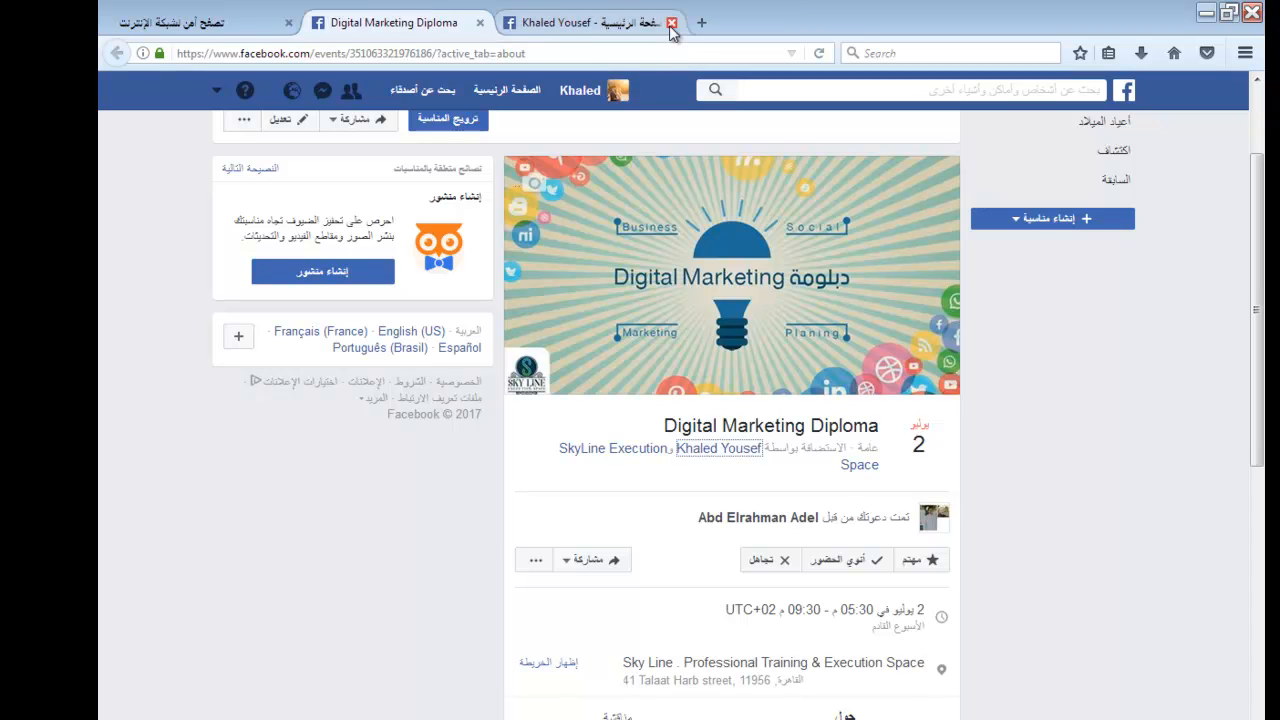
pyautogui.click(600, 25)
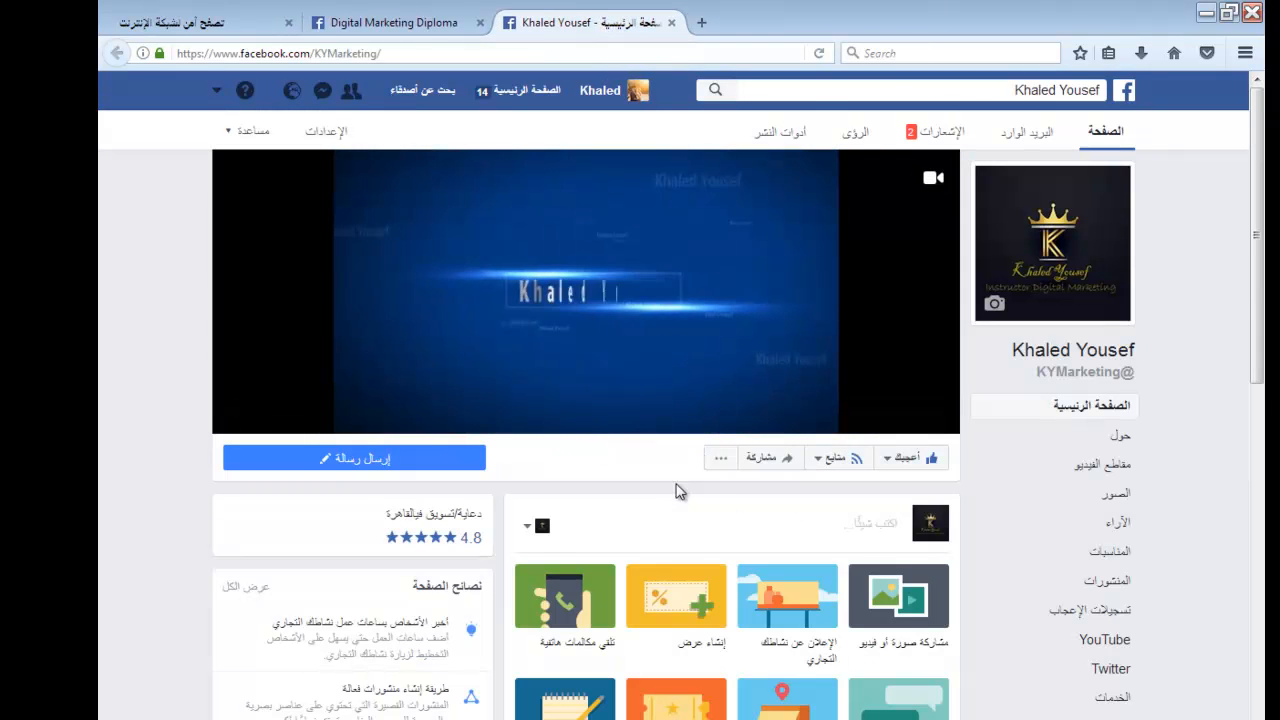